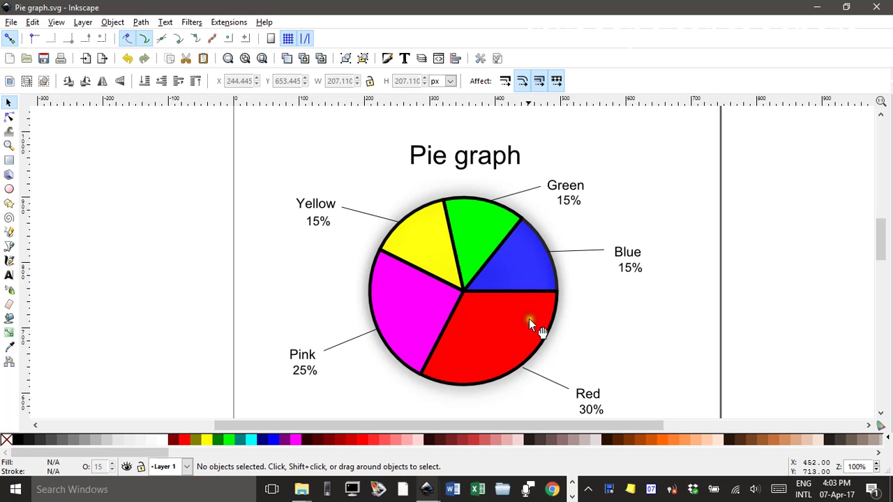
- Bring up the open Inkscape windows from the taskbar to pick New document 1
click(427, 490)
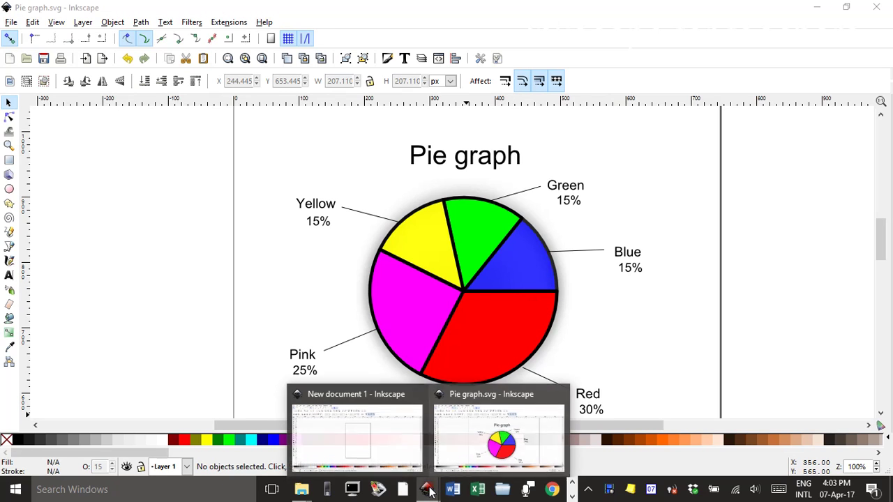
- Switch to New document 1, zoom to 100% and scroll until the page top shows
click(371, 447)
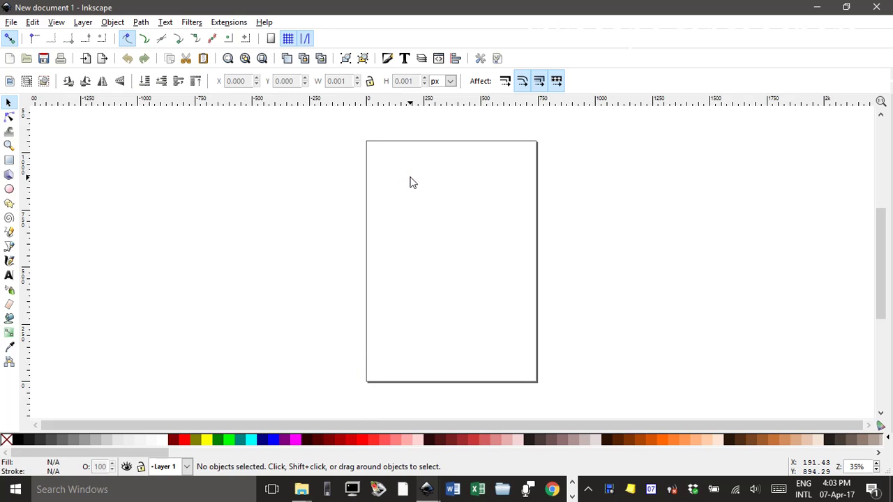
key(1)
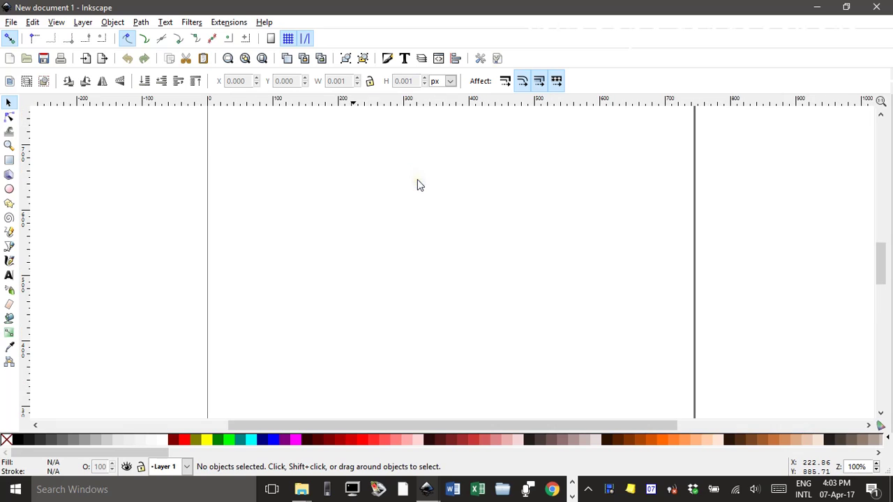
scroll(443, 184, up, 2)
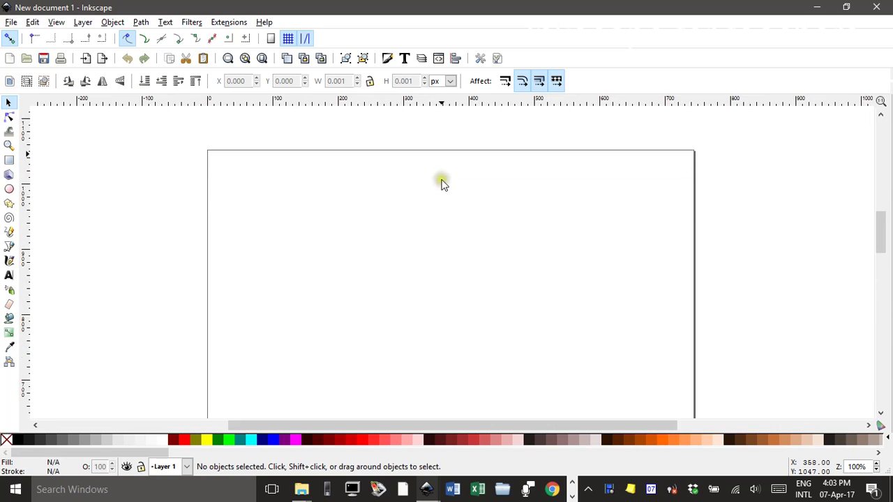
scroll(442, 182, down, 1)
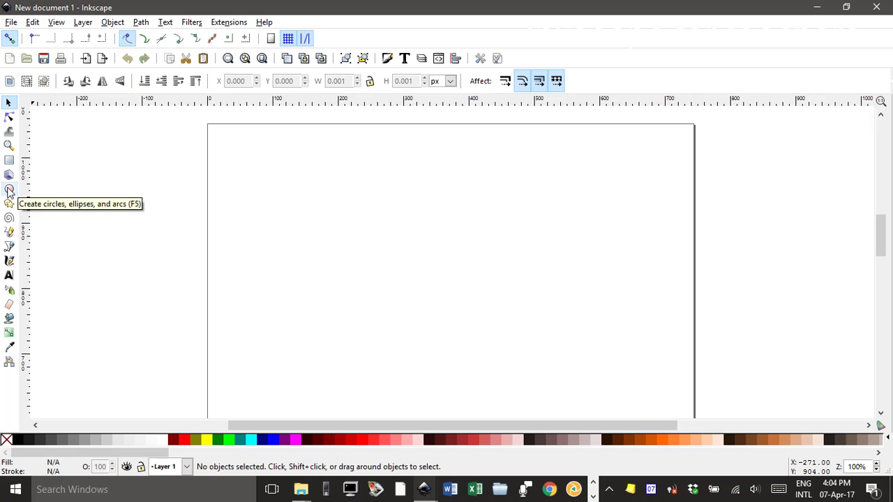
- Draw a 306 × 306 px circle with the Ellipse tool in the page's upper middle
click(9, 189)
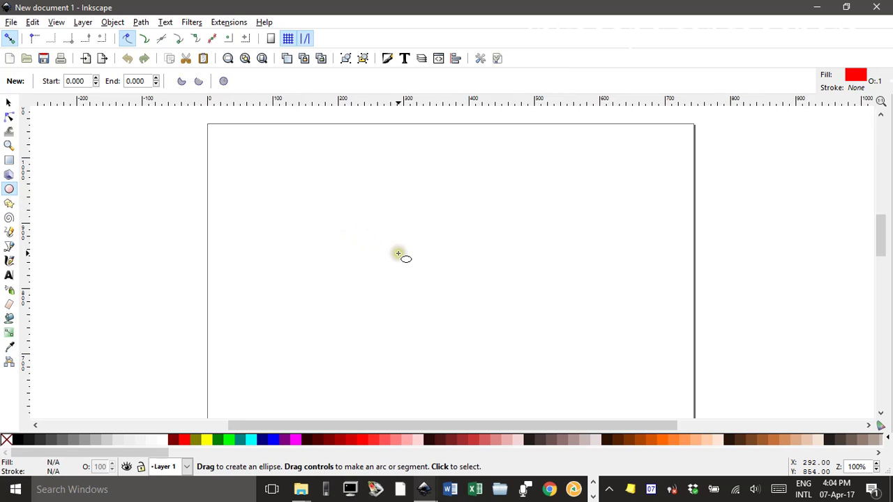
drag(443, 272, 560, 373)
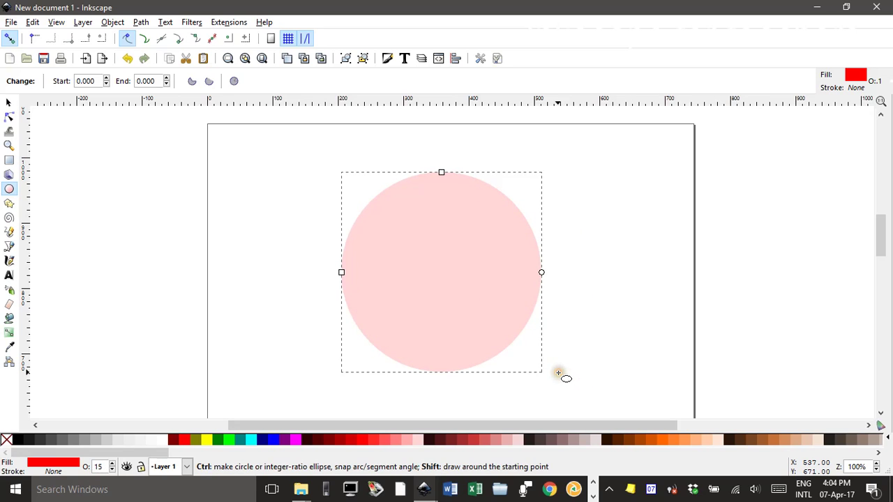
- Give the circle a bright red ff0808 fill at 48.2% opacity in Fill and Stroke
click(8, 102)
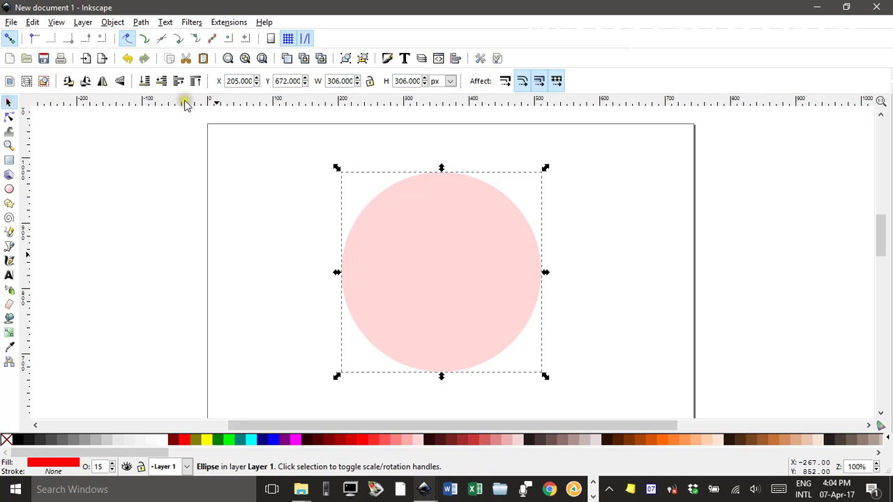
click(387, 59)
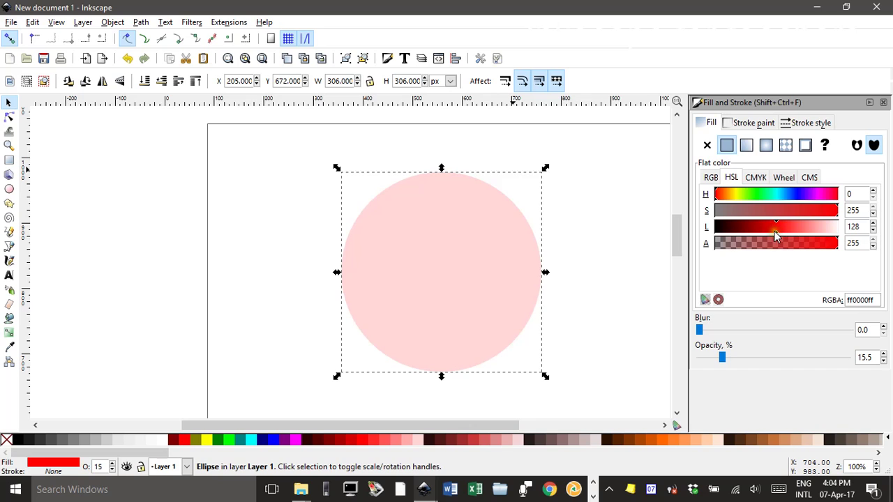
mouse_move(775, 228)
mouse_down()
mouse_move(825, 233)
mouse_move(708, 234)
mouse_move(831, 237)
mouse_move(803, 248)
mouse_move(780, 241)
mouse_up()
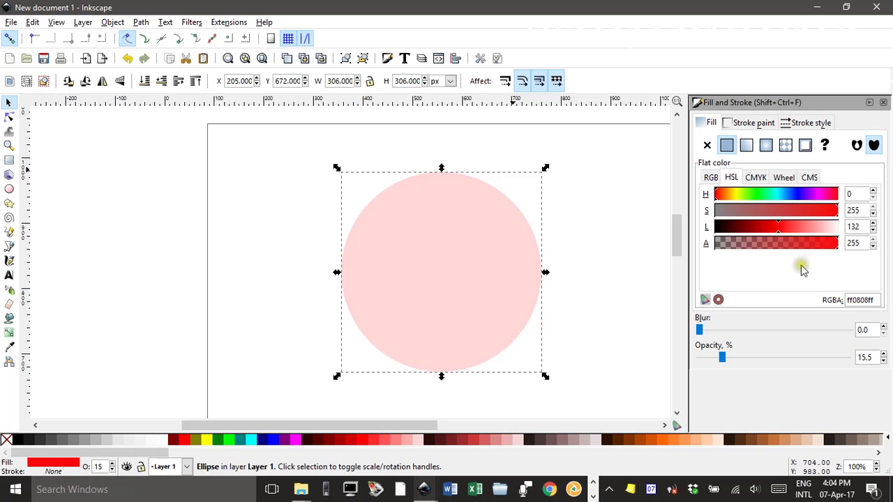
drag(725, 364, 772, 362)
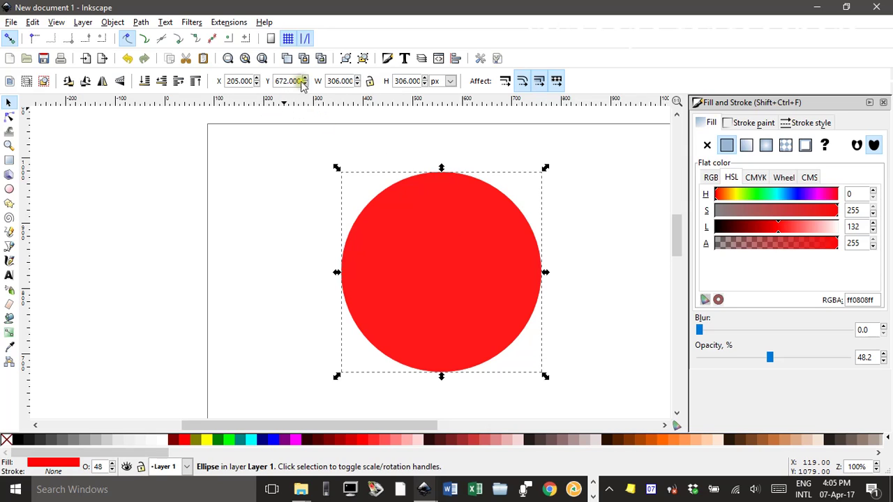
- Re-enable snapping and turn on snapping to rotation centres and to paths
click(9, 40)
click(9, 40)
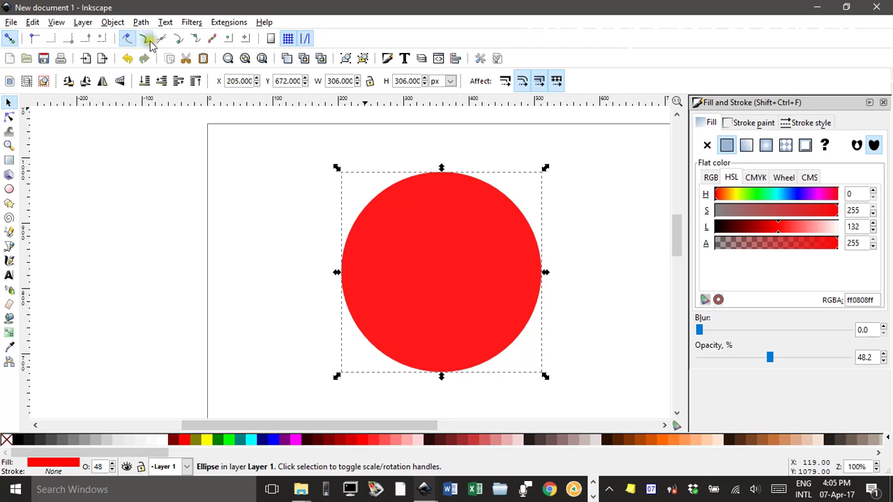
click(245, 39)
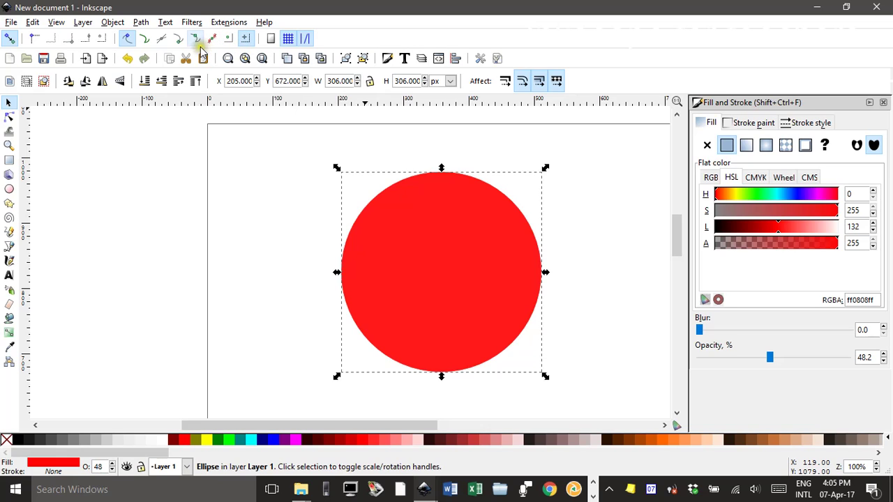
click(144, 39)
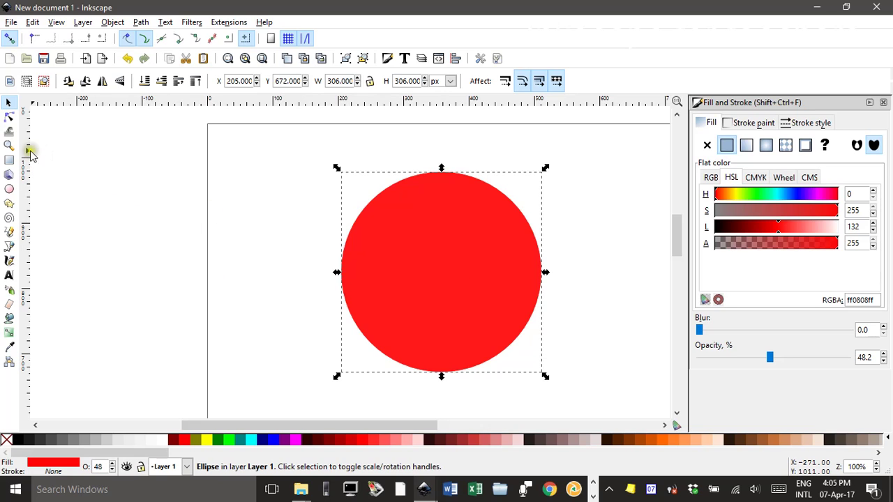
- Drag the circle's arc handle to cut a wedge, test-moving it and undoing the move
click(9, 118)
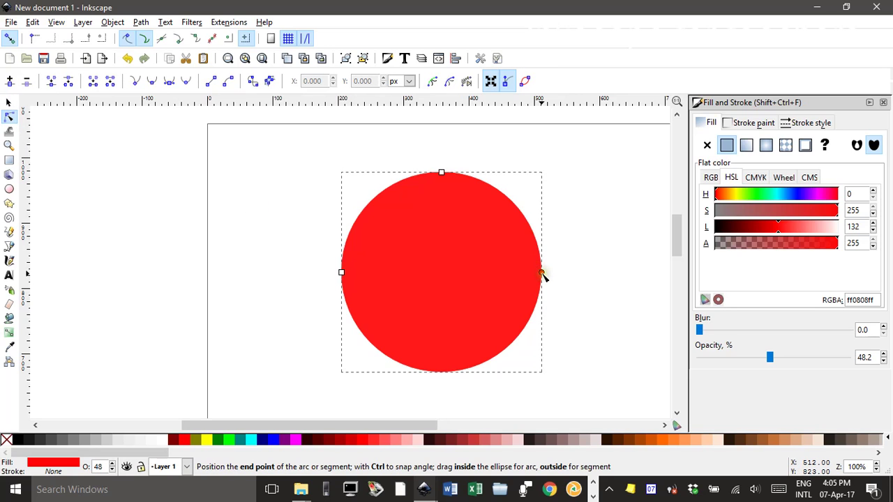
drag(529, 251, 332, 367)
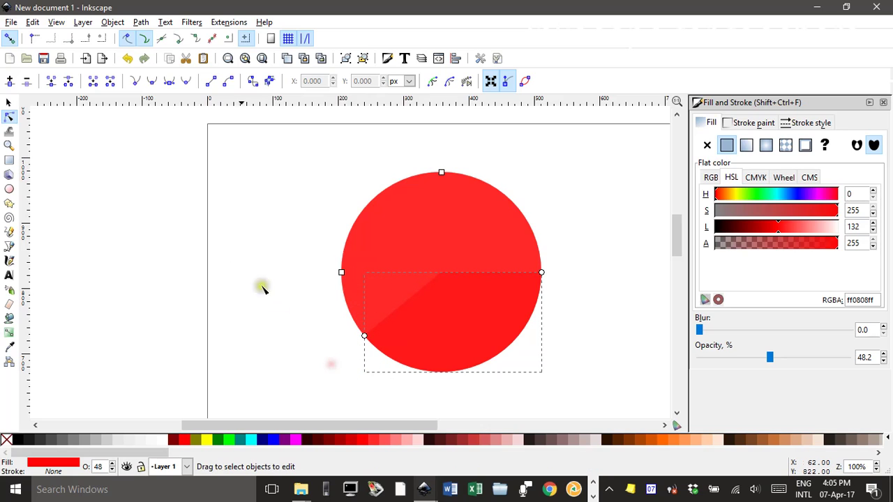
click(9, 103)
drag(401, 336, 560, 387)
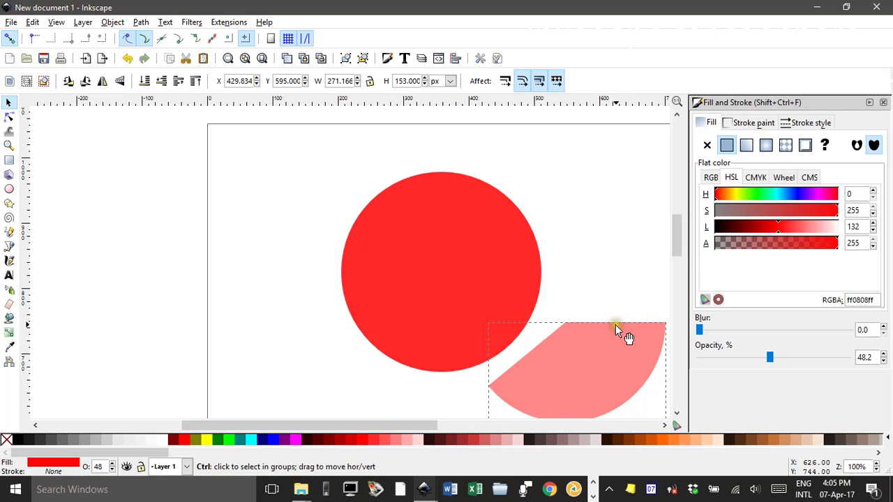
key(ctrl+z)
key(ctrl+z)
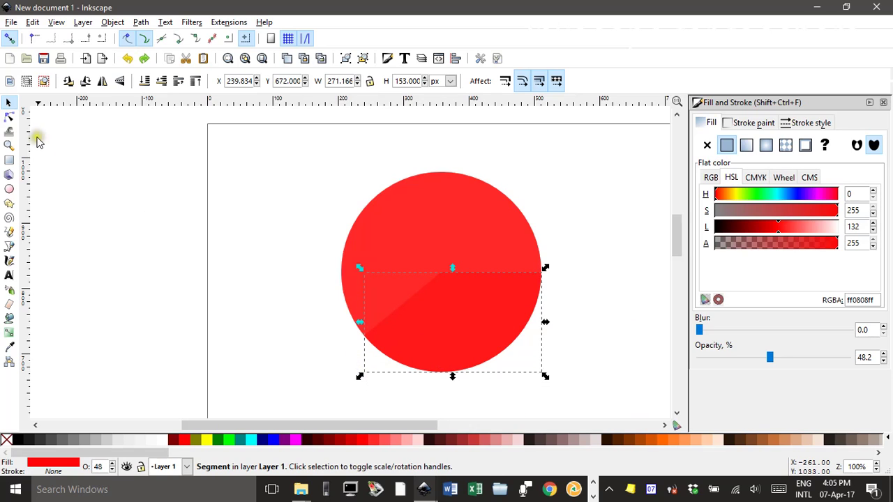
- Narrow the wedge to the lower-right part, fill it blue and reselect the red circle
click(9, 116)
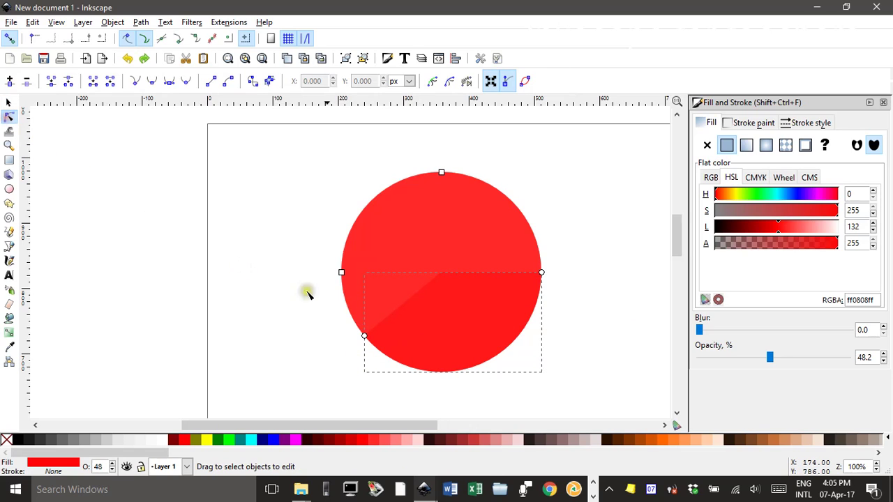
click(360, 339)
drag(361, 340, 513, 393)
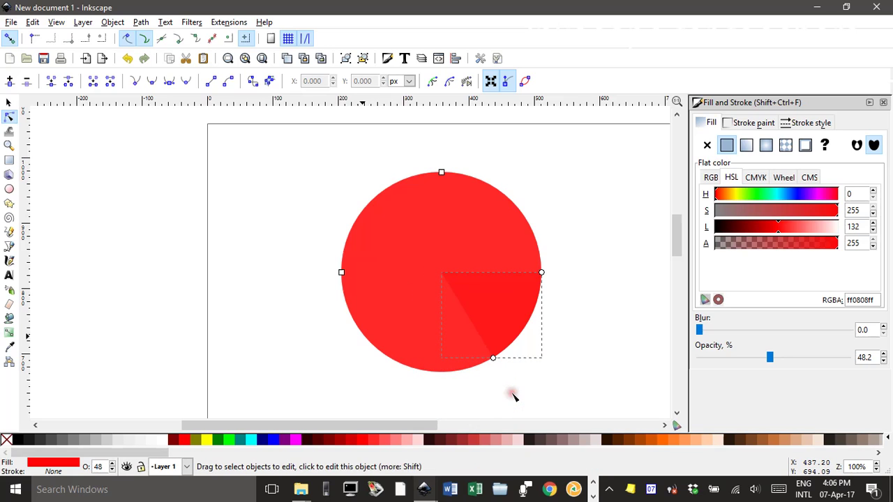
click(9, 103)
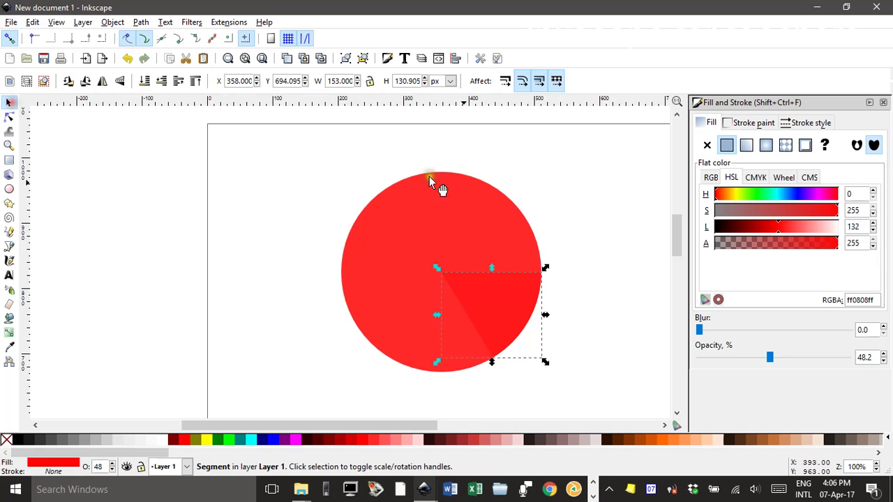
click(271, 441)
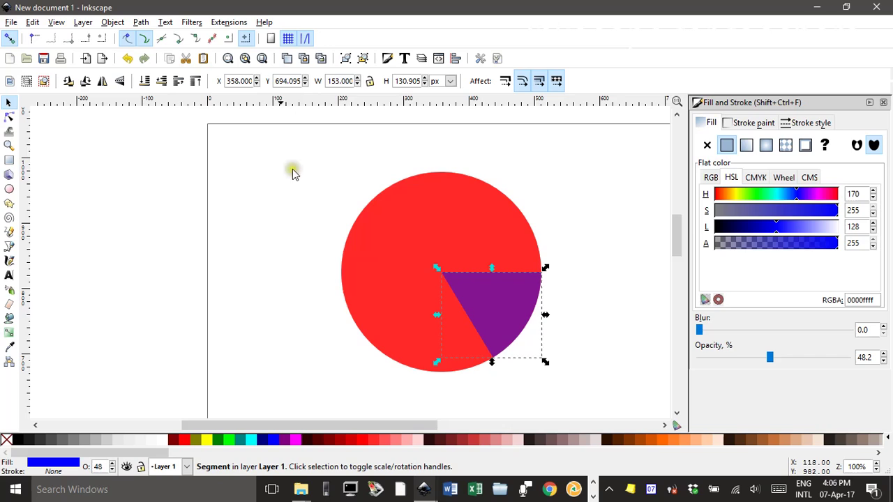
click(465, 223)
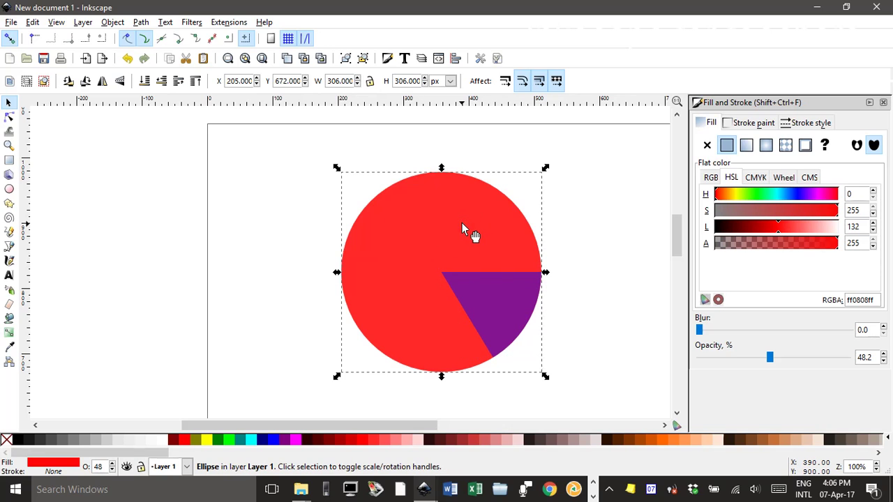
- Cut a second wedge at the bottom and fill it lime green (00ff00)
click(9, 116)
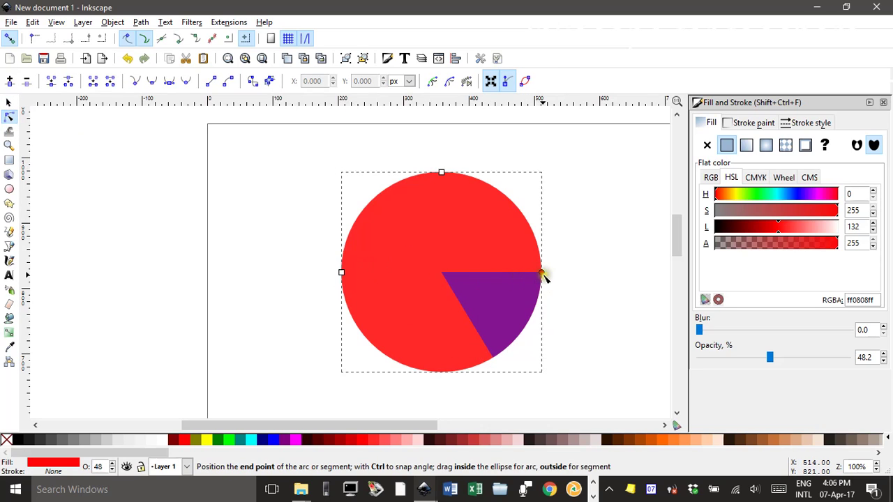
drag(542, 271, 367, 367)
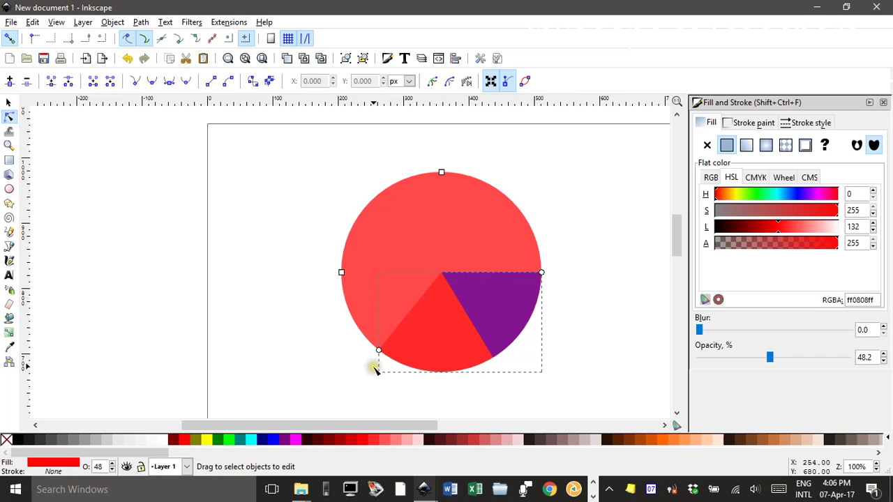
click(9, 102)
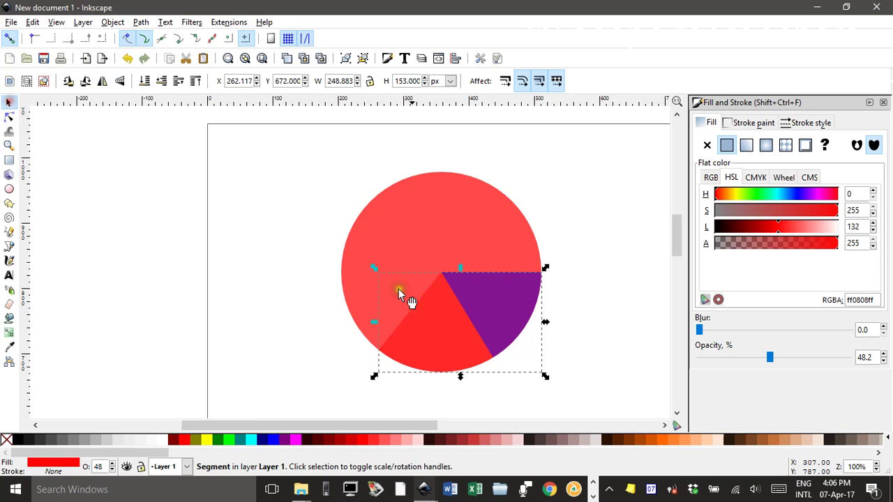
drag(399, 291, 278, 305)
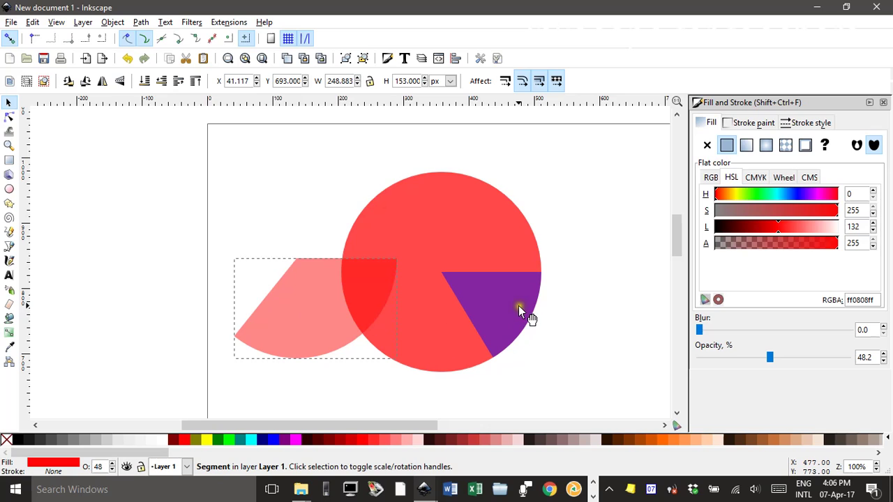
key(ctrl+z)
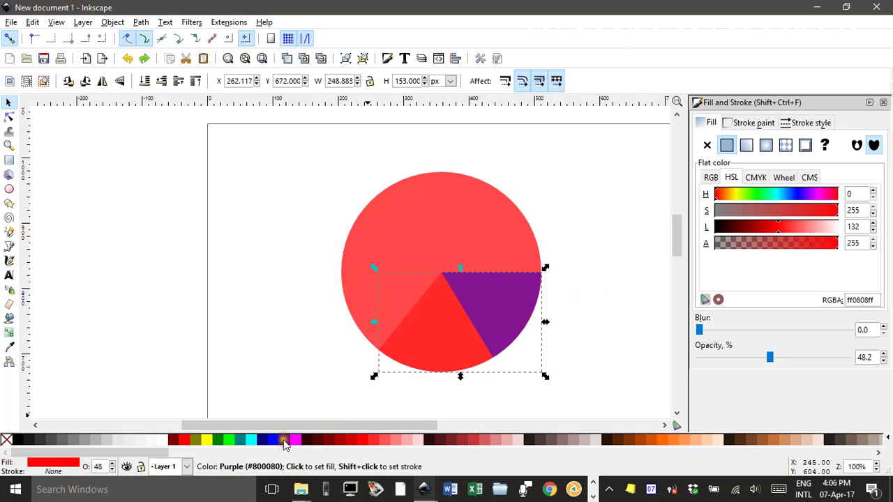
click(230, 444)
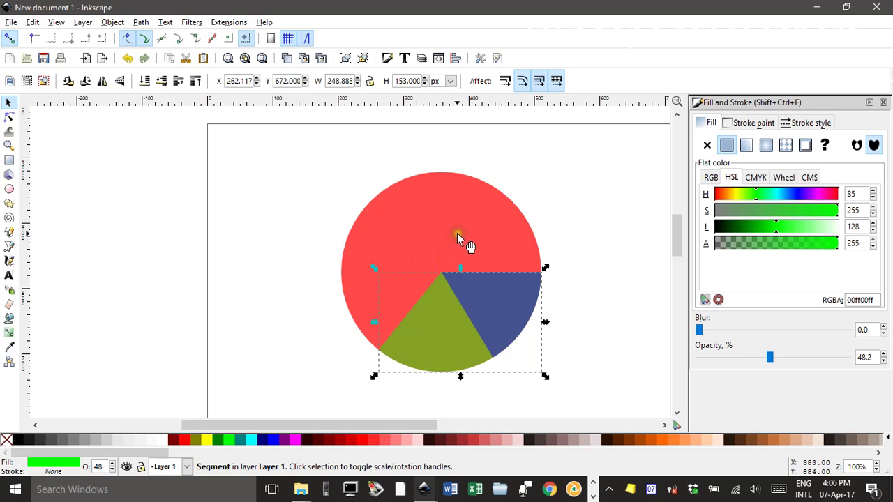
- Turn the red circle into a left slice and fill it yellow
click(427, 228)
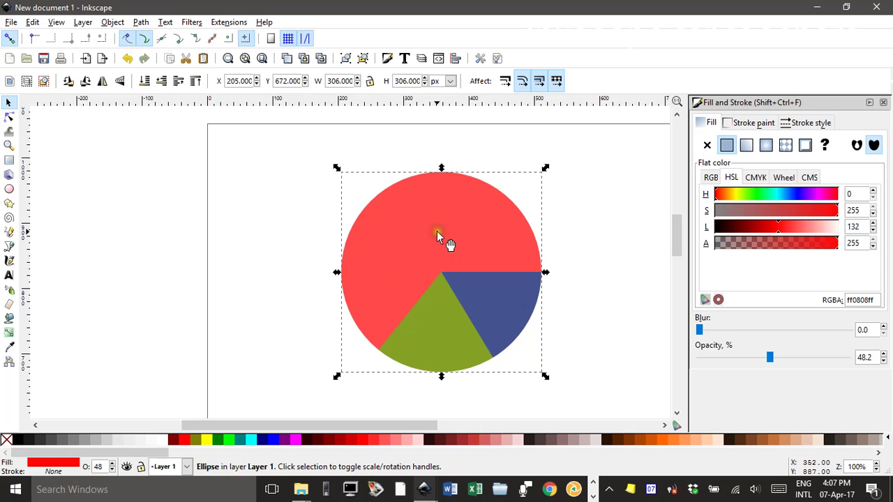
click(9, 117)
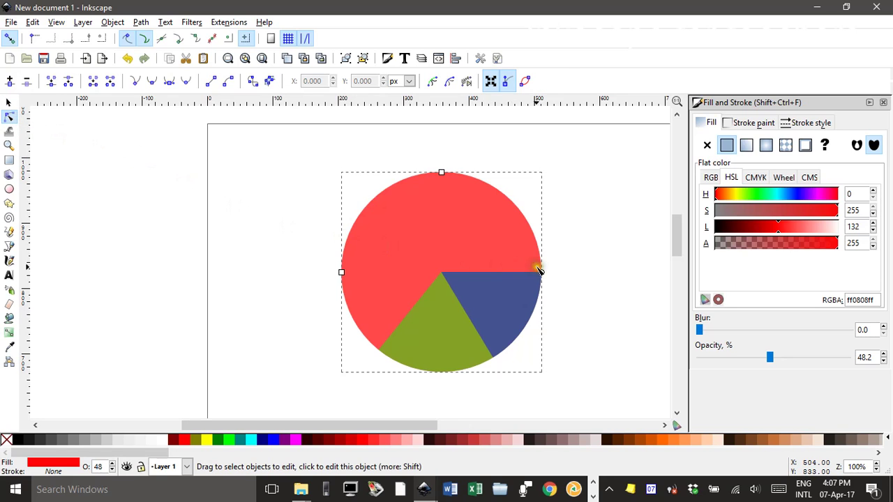
drag(540, 267, 349, 176)
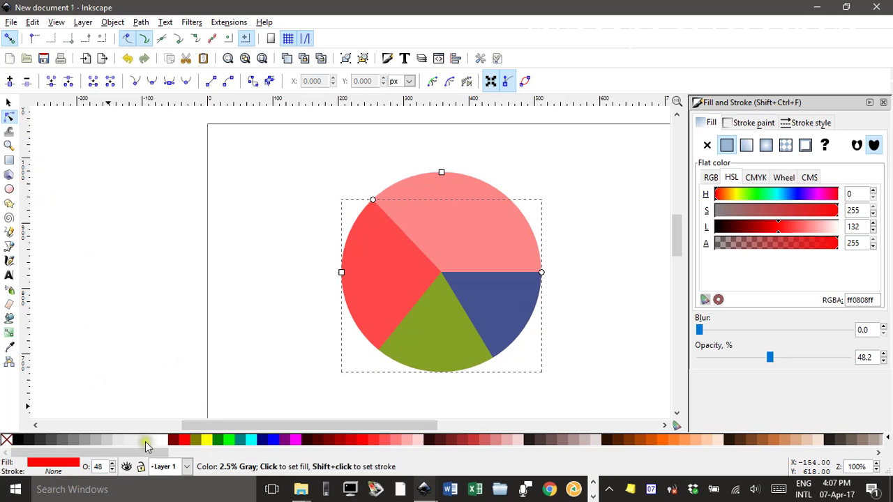
click(206, 440)
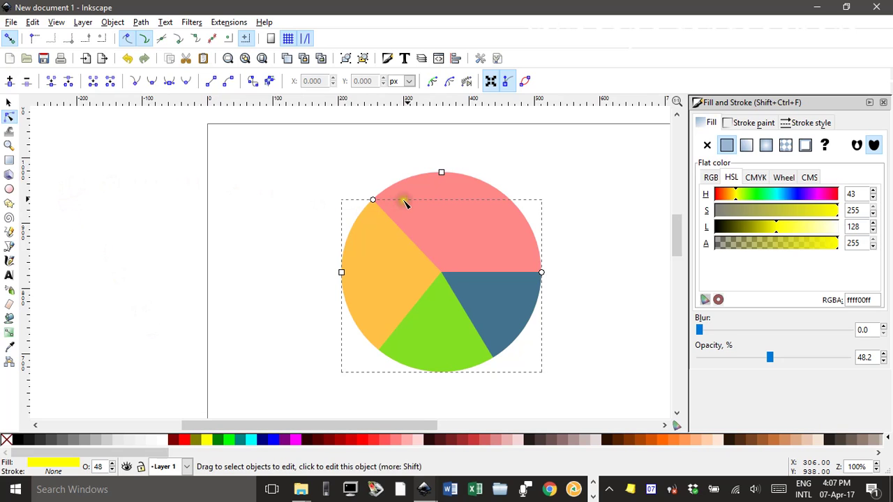
- Reselect the red circle, try shrinking it toward the top, then undo that change
click(9, 103)
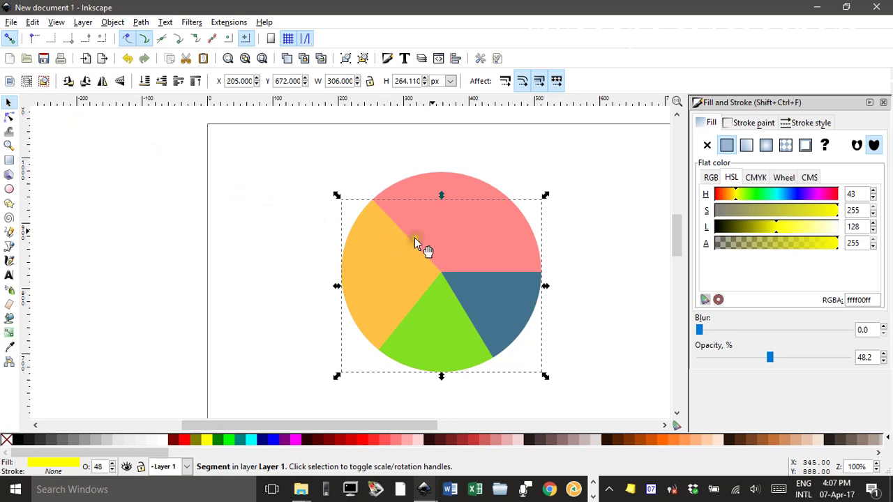
click(590, 207)
click(454, 191)
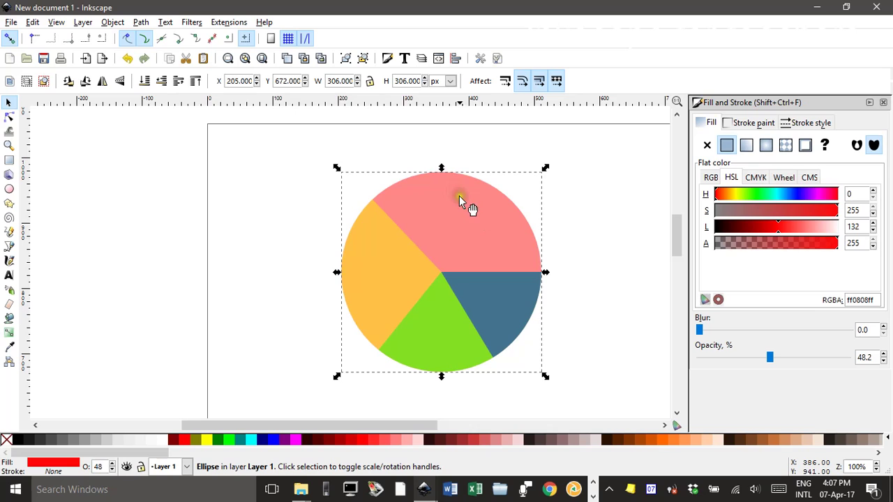
click(570, 224)
click(488, 225)
click(9, 117)
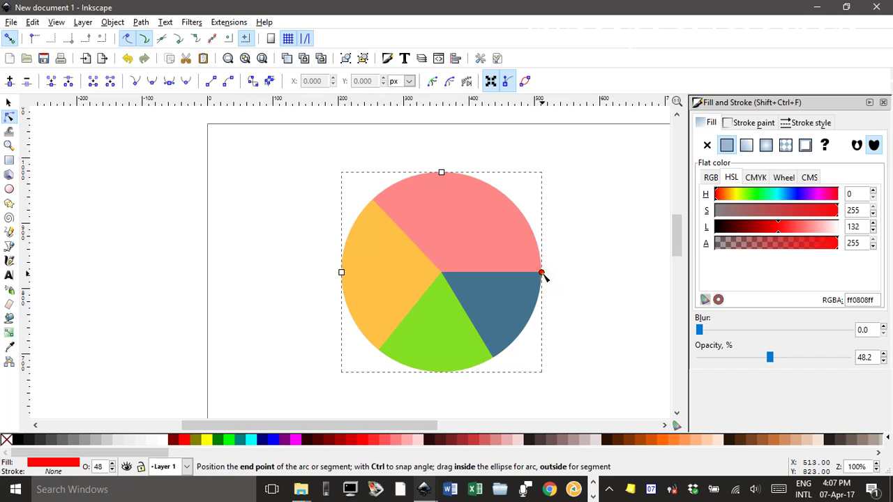
drag(542, 274, 502, 167)
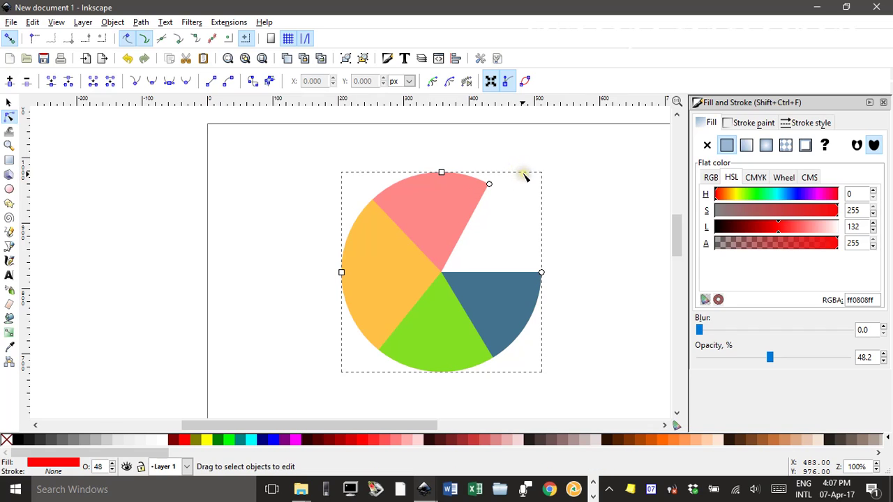
key(ctrl+z)
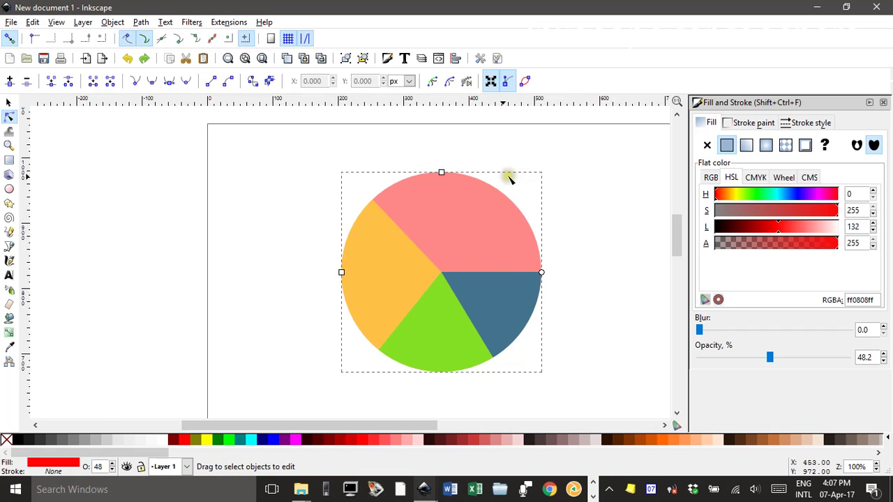
click(11, 103)
- Make all four slices 100% opaque and give them a black outline
click(263, 150)
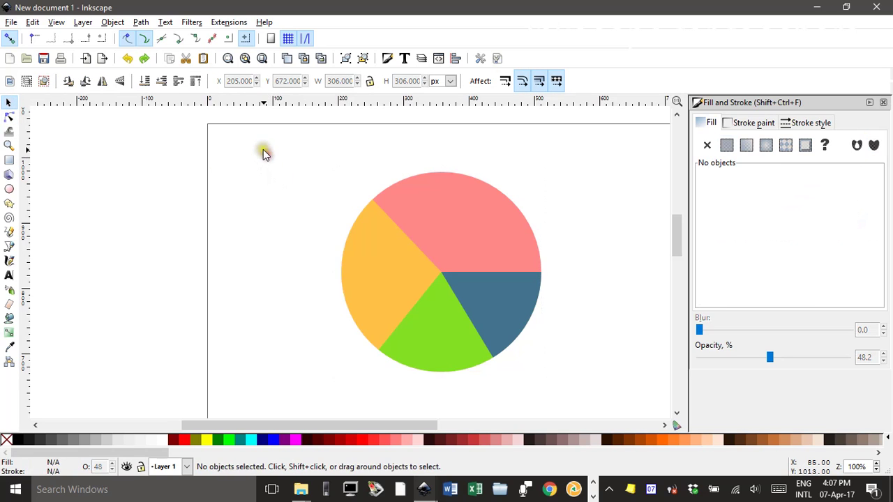
mouse_move(275, 142)
mouse_down()
mouse_move(499, 271)
mouse_move(592, 402)
mouse_move(611, 407)
mouse_up()
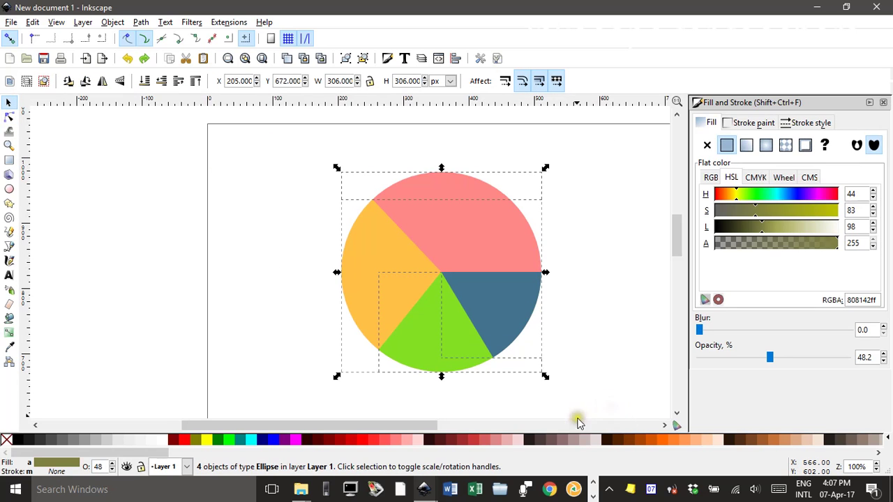
drag(770, 356, 856, 359)
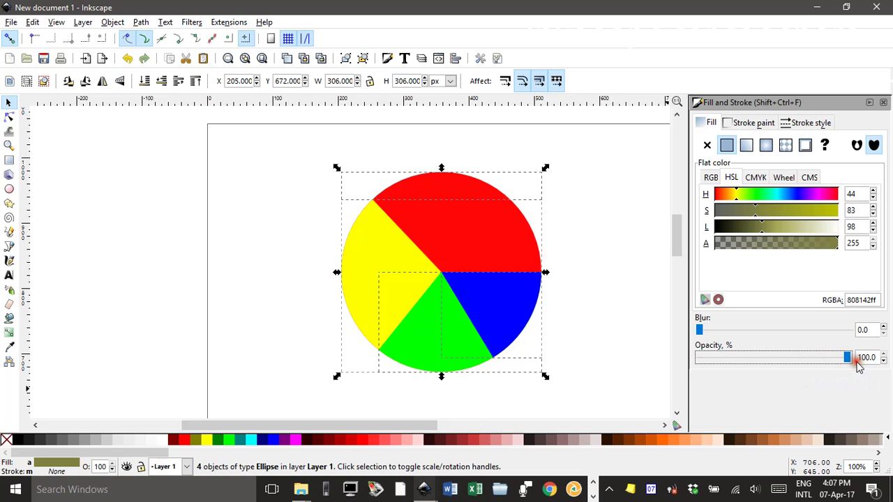
click(590, 309)
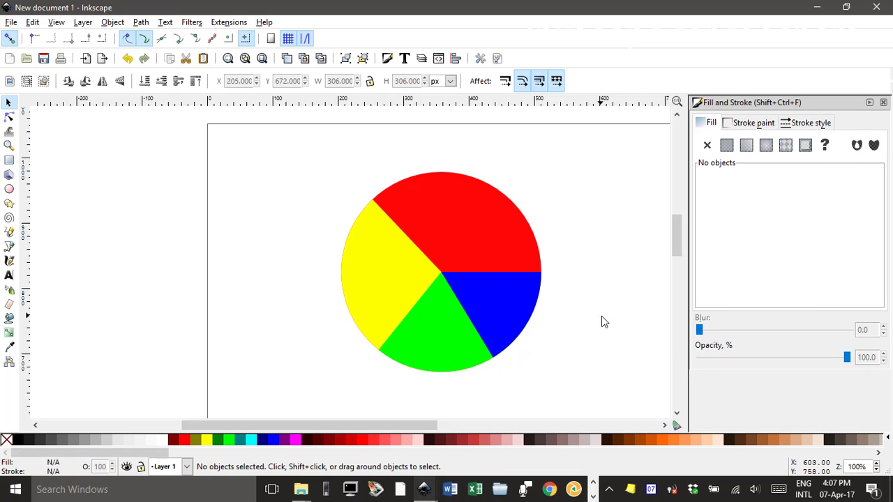
mouse_move(299, 151)
mouse_down()
mouse_move(531, 367)
mouse_move(623, 408)
mouse_up()
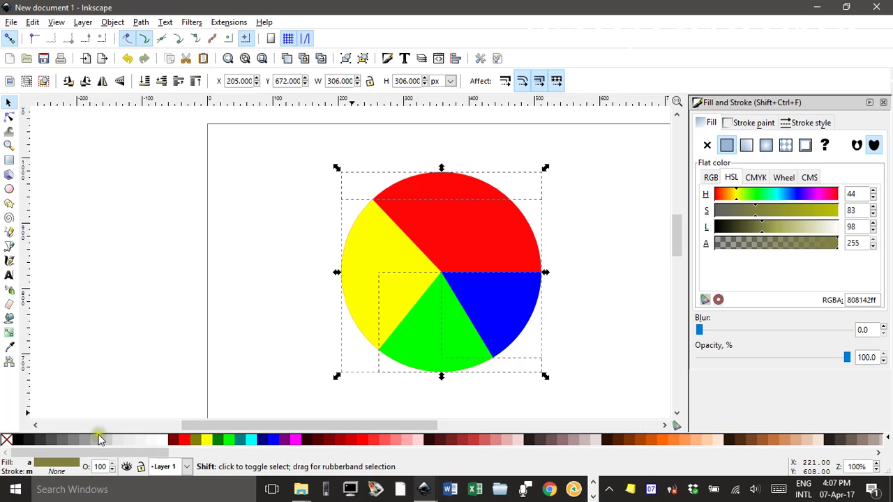
shift+click(19, 440)
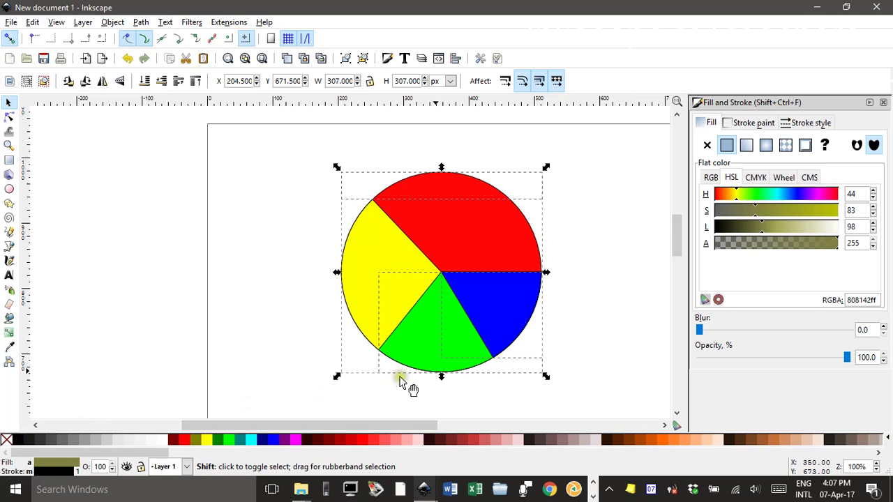
- Raise the slices' stroke width to 4.1 px
click(809, 123)
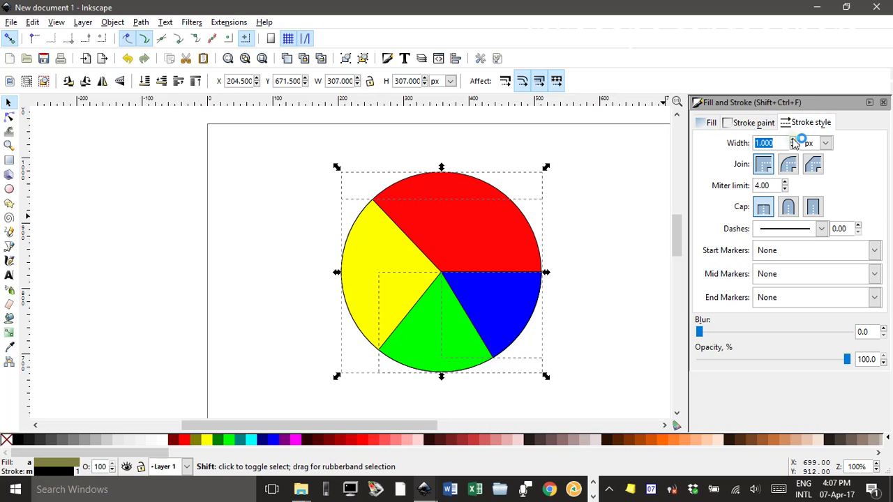
click(795, 140)
click(795, 140)
click(795, 140)
click(795, 140)
click(794, 140)
click(794, 140)
click(795, 140)
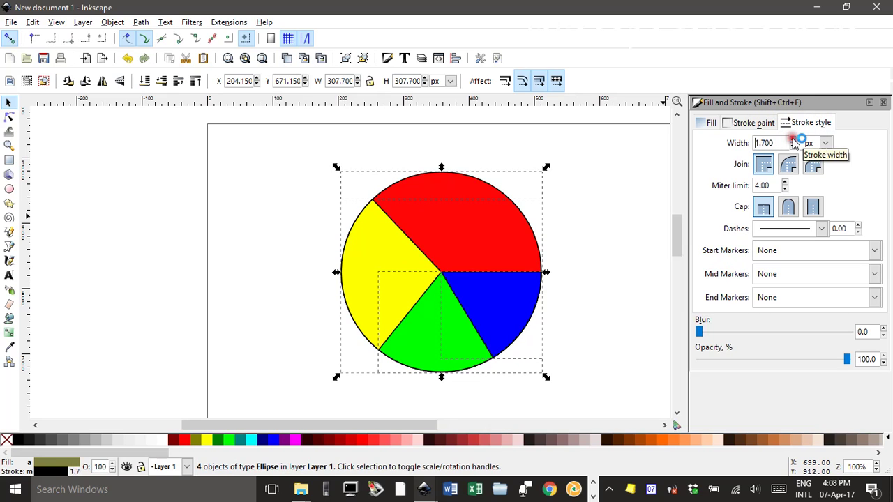
click(794, 140)
click(795, 140)
click(794, 140)
click(794, 140)
click(795, 140)
click(795, 140)
click(794, 141)
click(795, 140)
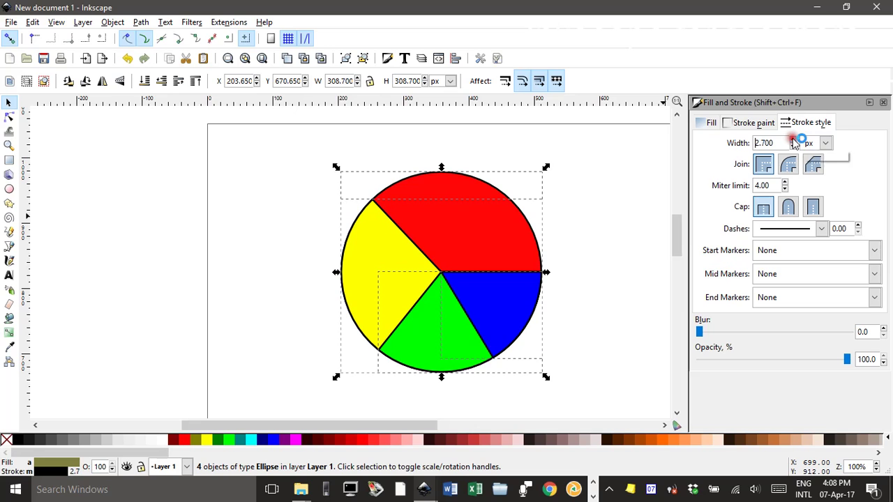
double_click(794, 140)
click(795, 140)
click(794, 140)
click(795, 141)
double_click(794, 141)
click(795, 140)
click(794, 140)
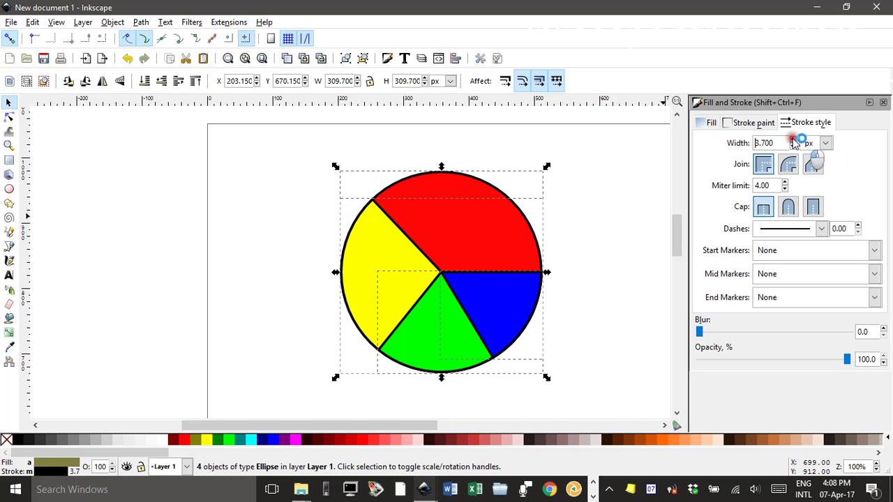
click(795, 140)
click(795, 141)
click(795, 141)
click(794, 140)
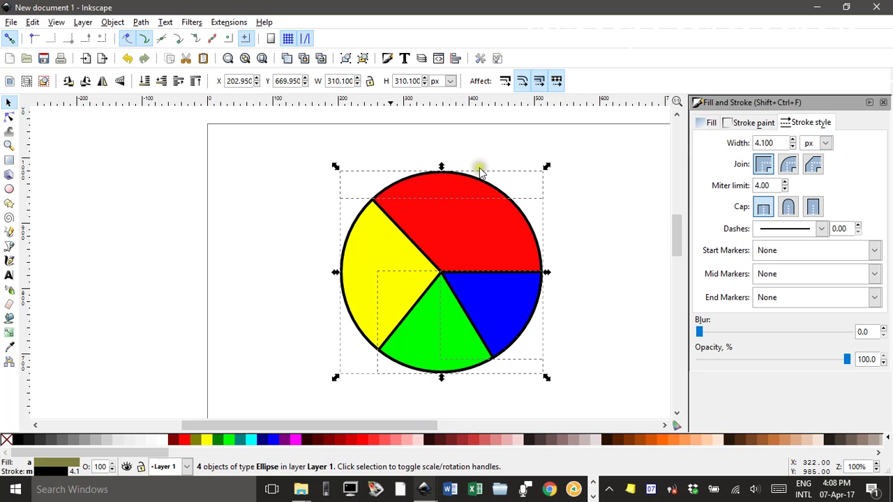
click(303, 151)
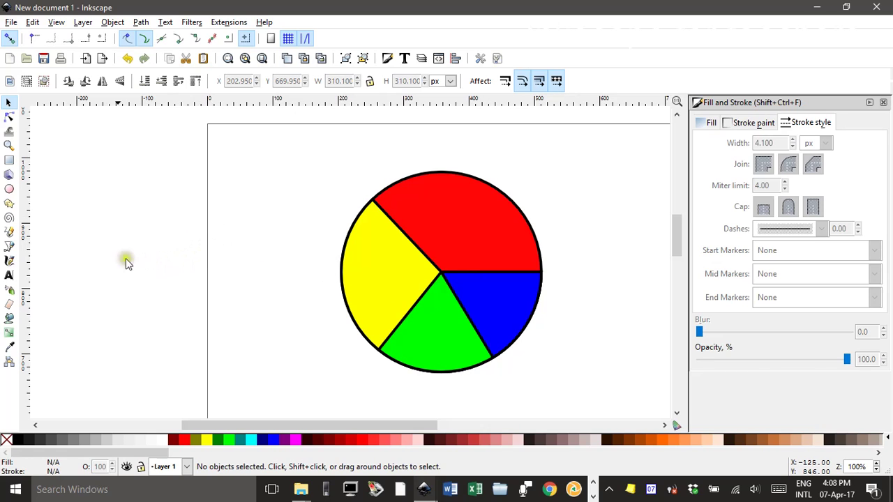
- Add a small 'Red' text label and place it beside the red slice
click(9, 275)
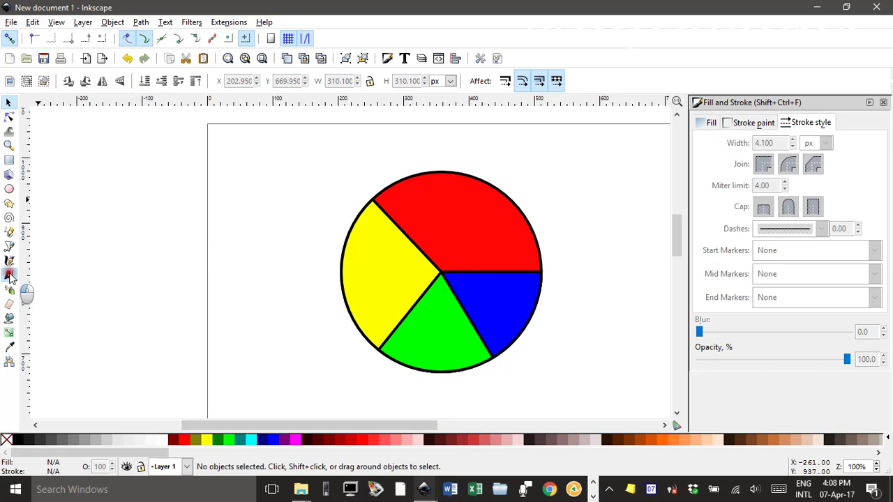
click(259, 179)
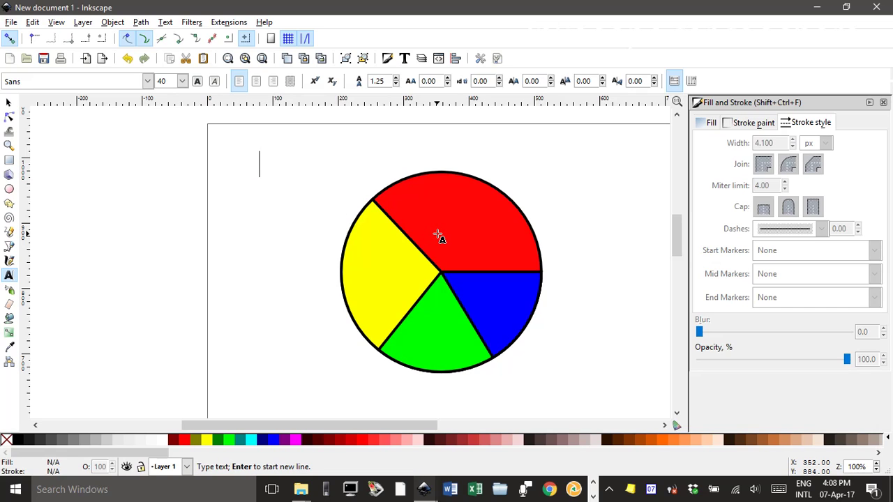
text(Red)
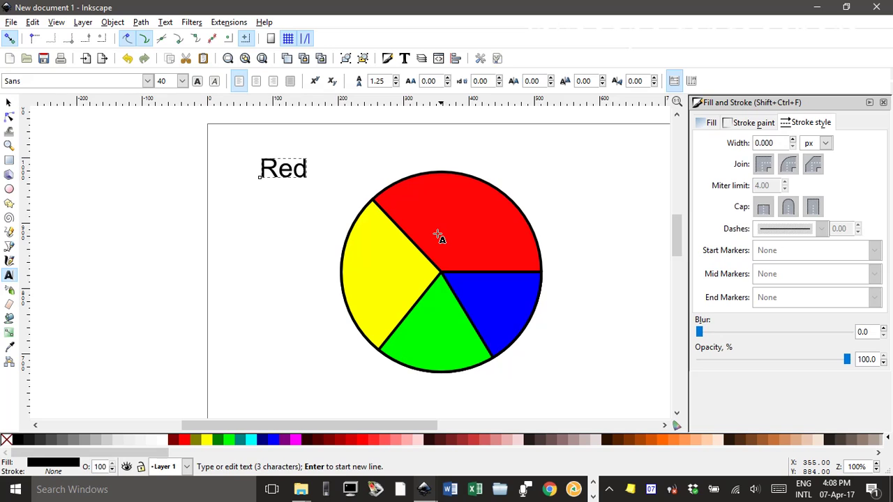
click(8, 103)
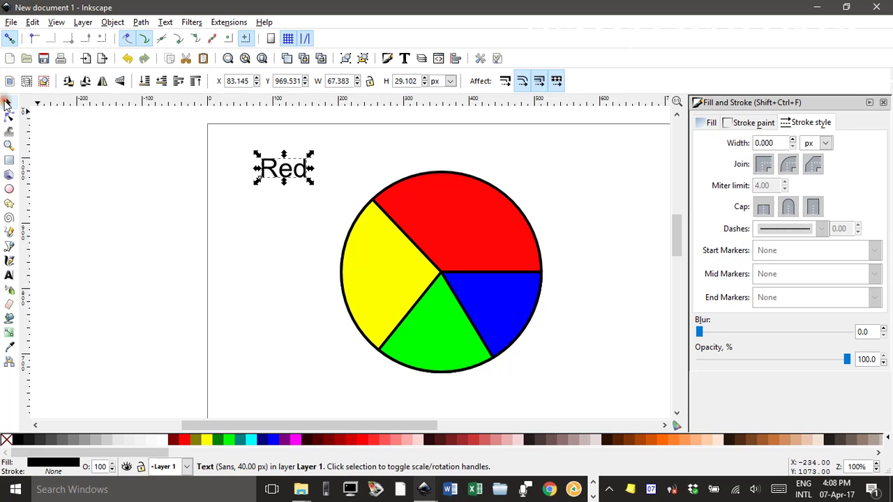
drag(311, 155, 547, 170)
click(316, 165)
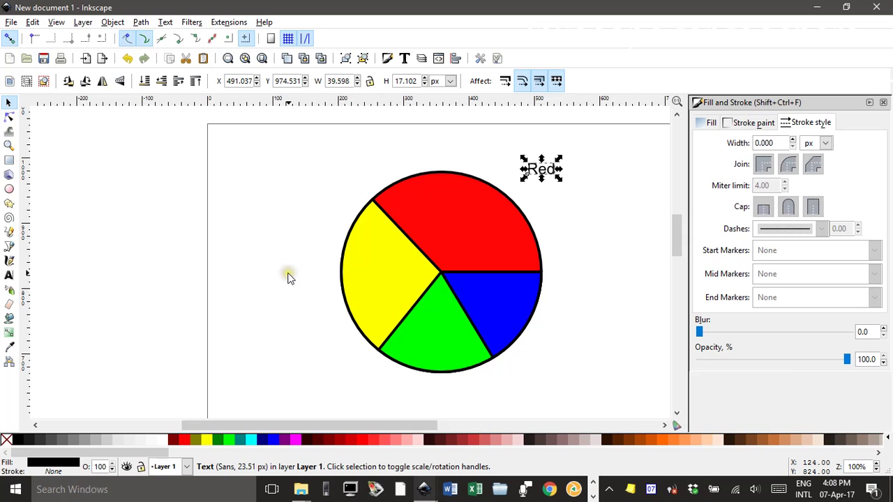
- Paste three copies of the Red label left of, below and right of the pie
key(ctrl)
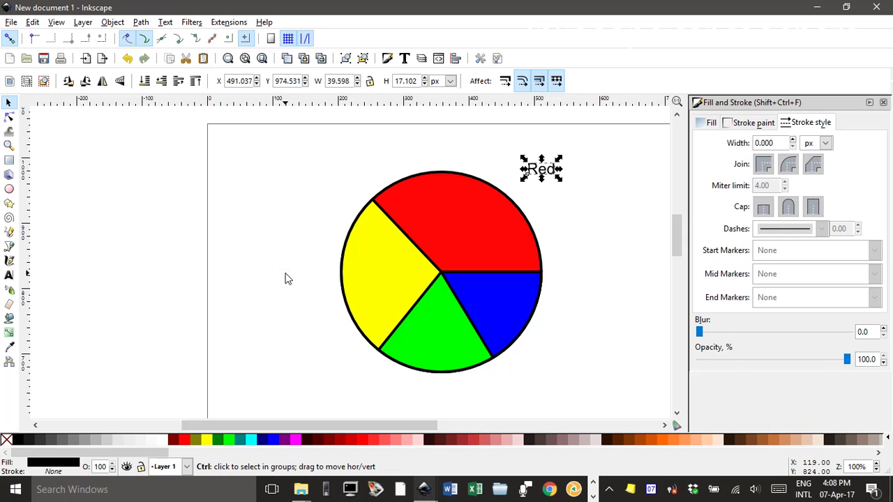
key(ctrl+v)
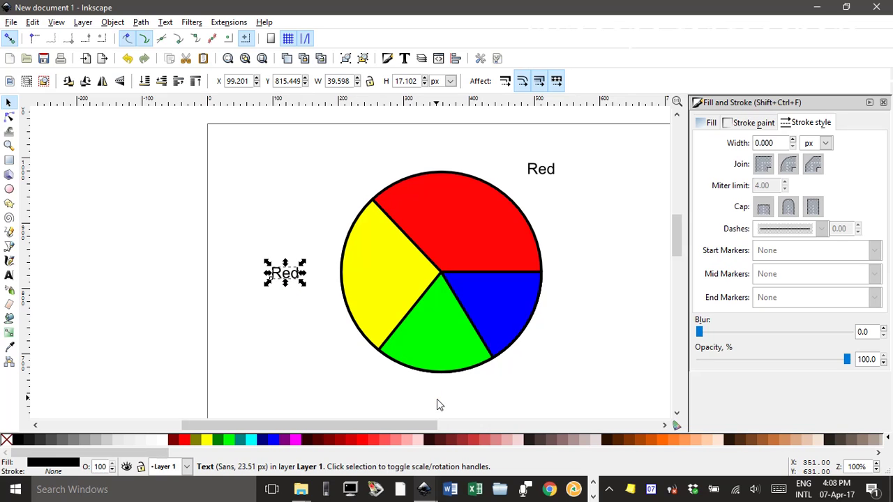
key(ctrl+v)
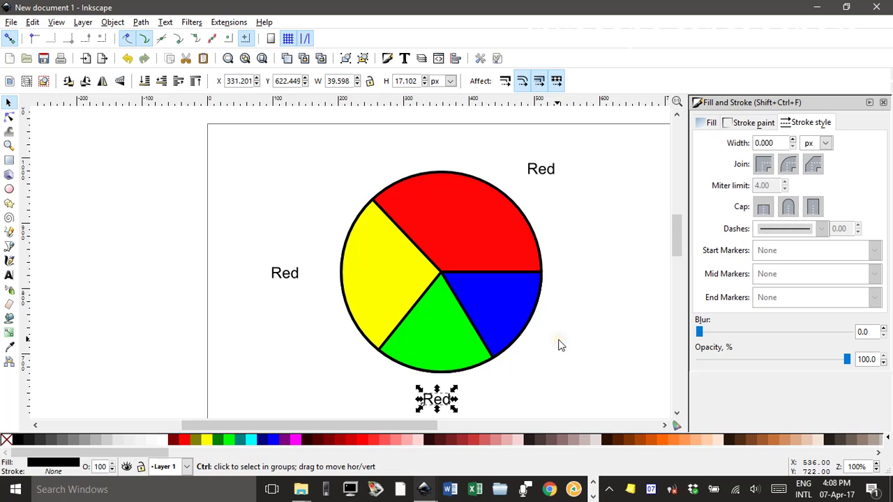
key(ctrl+v)
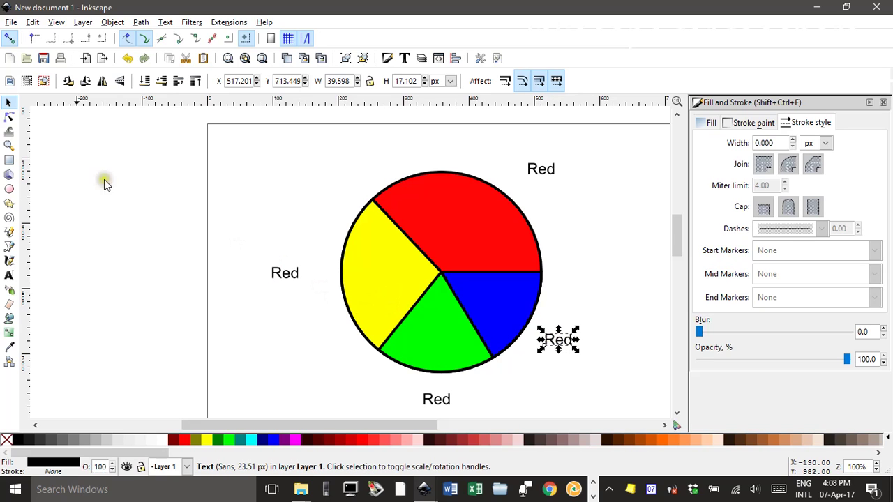
- Retype the three copied labels as Yellow, Green and Blue
click(9, 274)
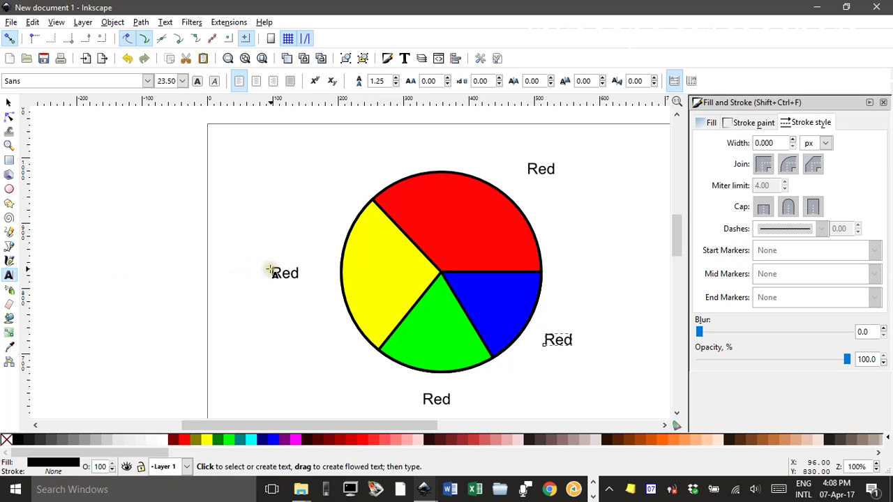
drag(275, 271, 309, 282)
text(Y)
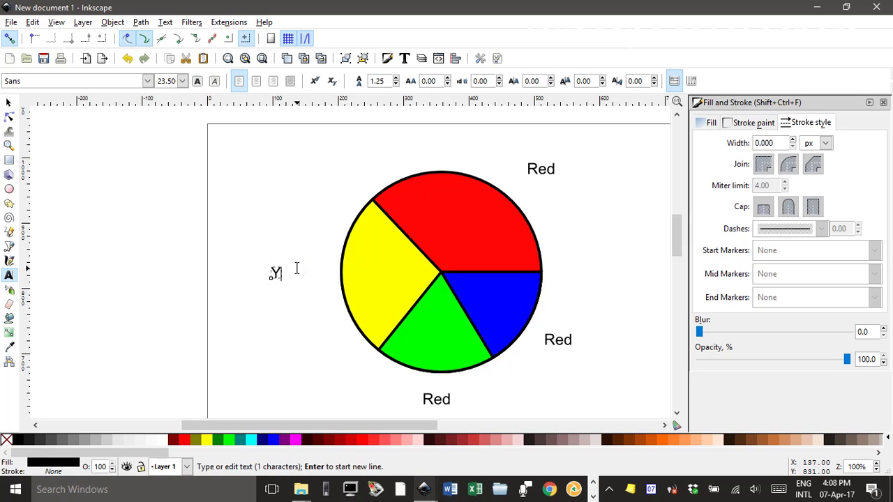
text(ellow)
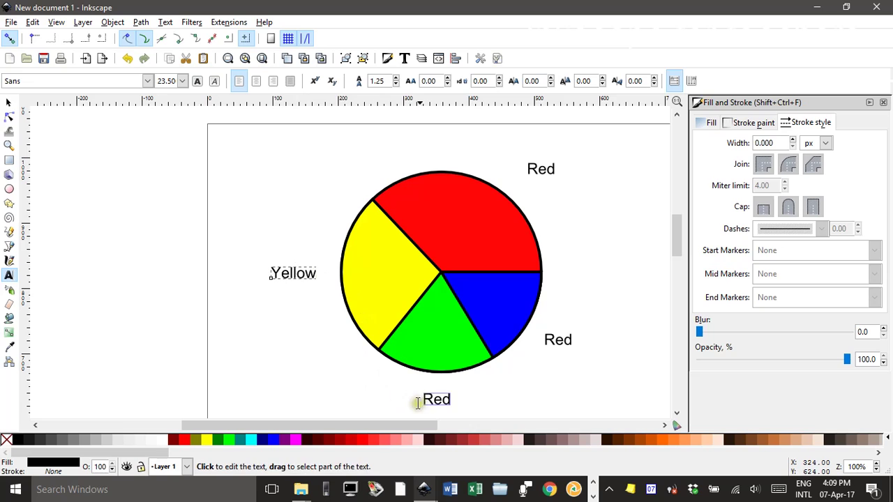
drag(420, 399, 453, 399)
text(Green)
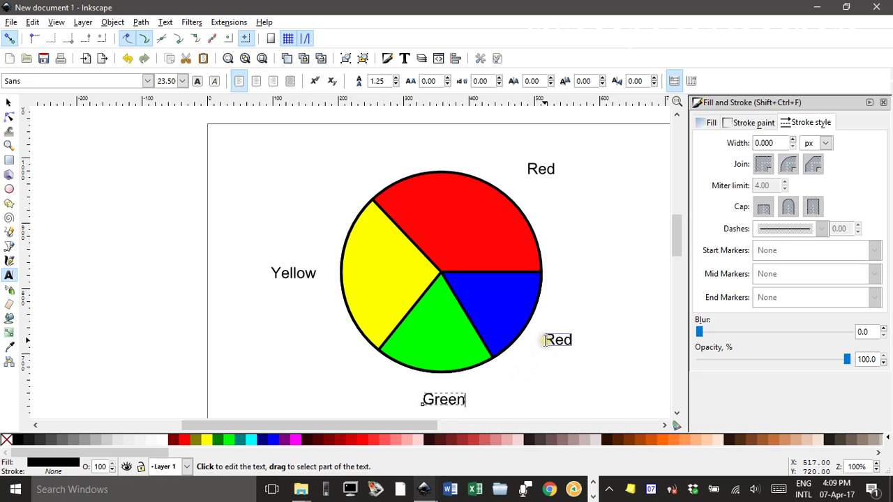
drag(545, 340, 585, 350)
text(Blue)
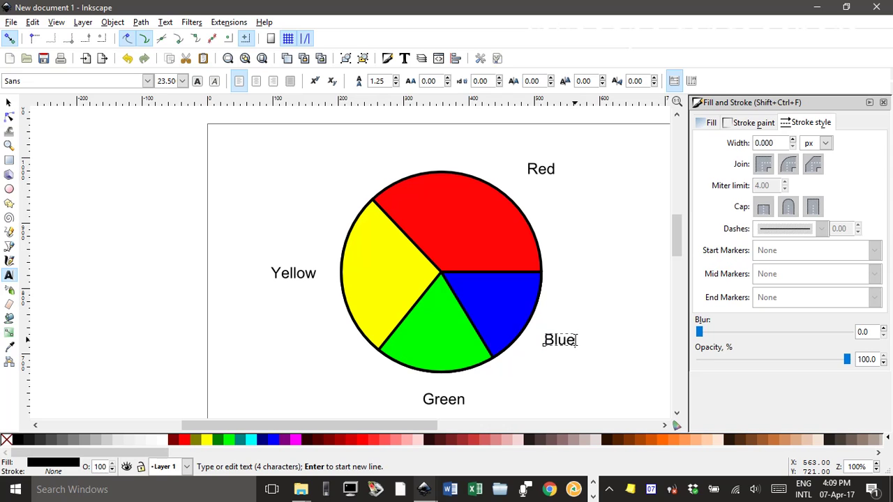
- Drag the Red, Yellow, Blue and Green labels farther out beside their slices
click(9, 103)
click(261, 142)
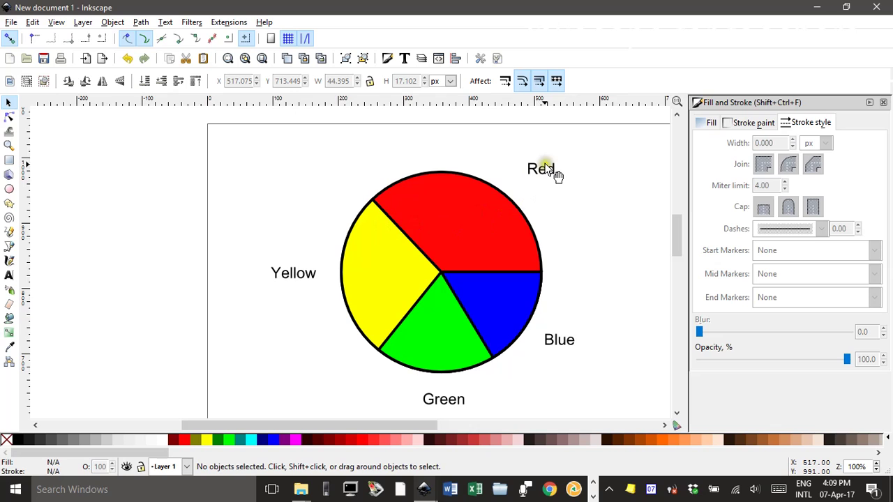
drag(558, 173, 598, 163)
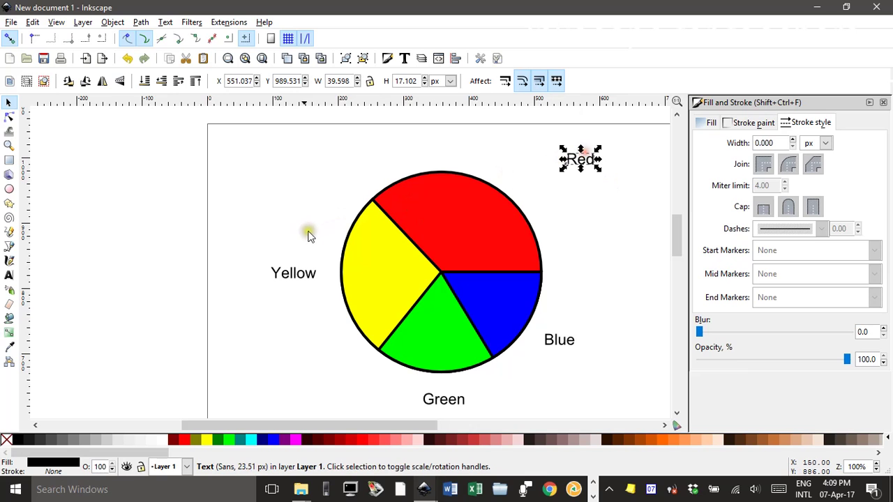
drag(307, 278, 273, 257)
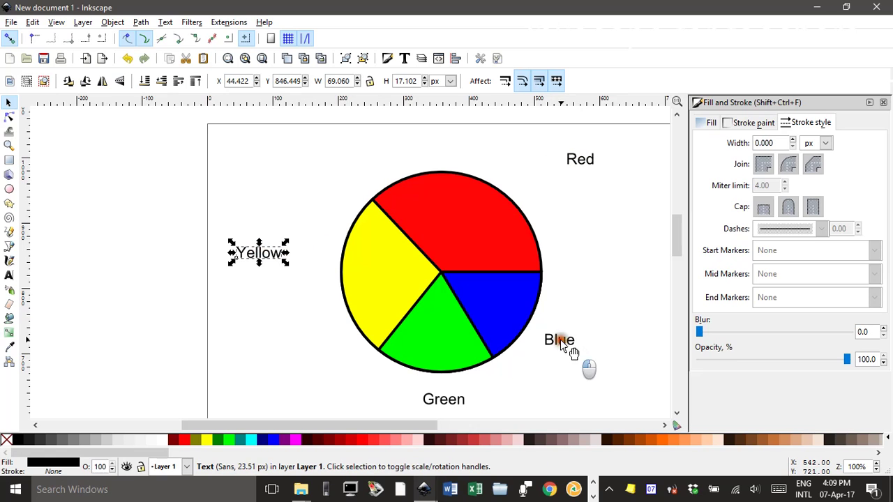
drag(563, 344, 615, 342)
drag(444, 400, 350, 410)
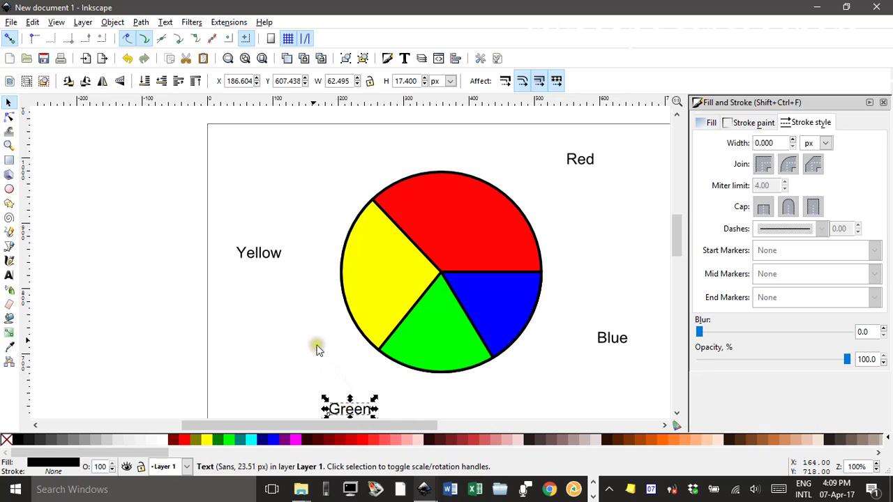
- Add a '30%' text, shrink it to about half size and place it just under Red
click(9, 275)
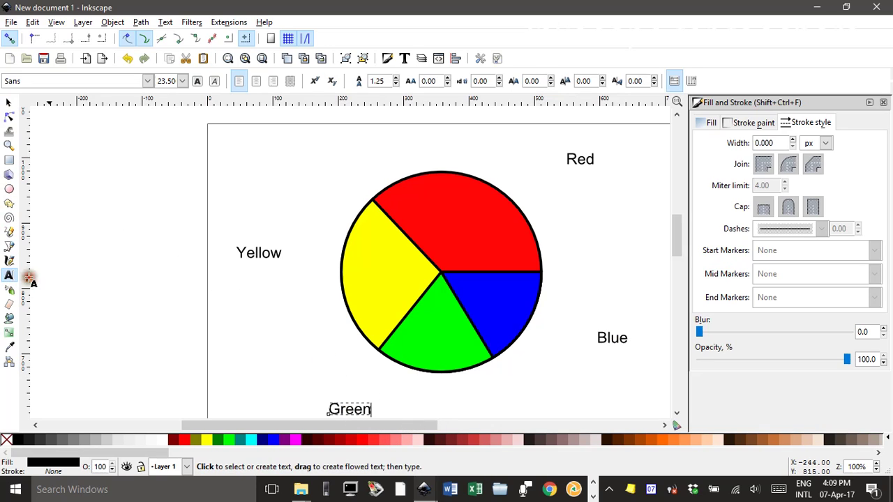
click(241, 337)
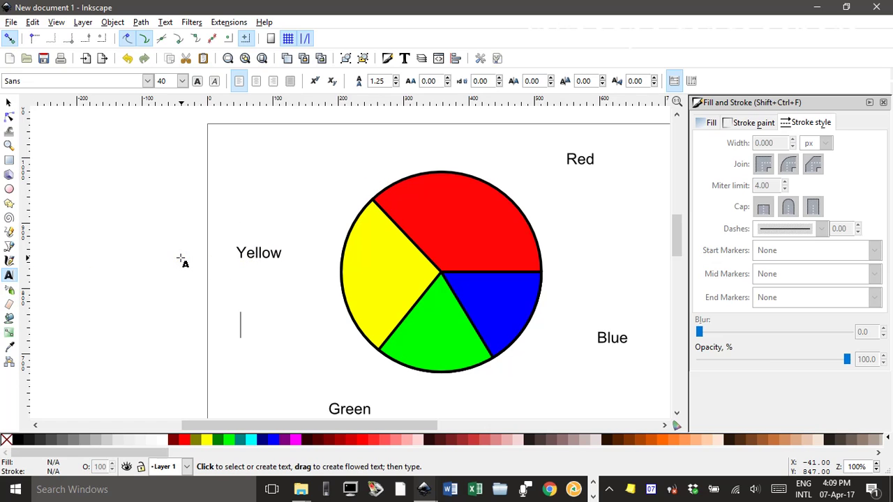
text(30)
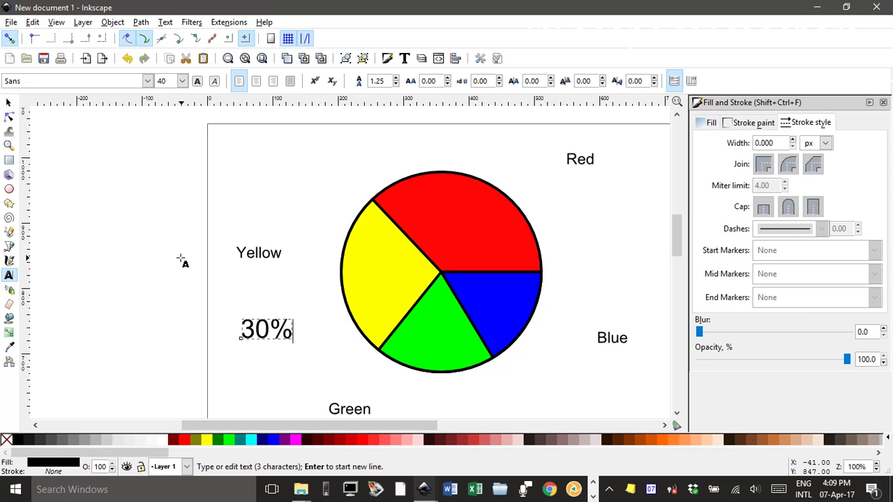
click(8, 103)
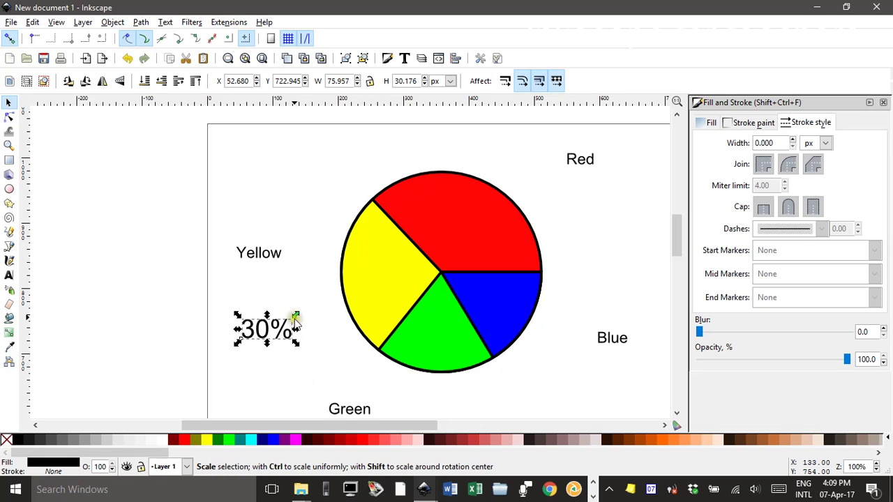
drag(294, 318, 591, 179)
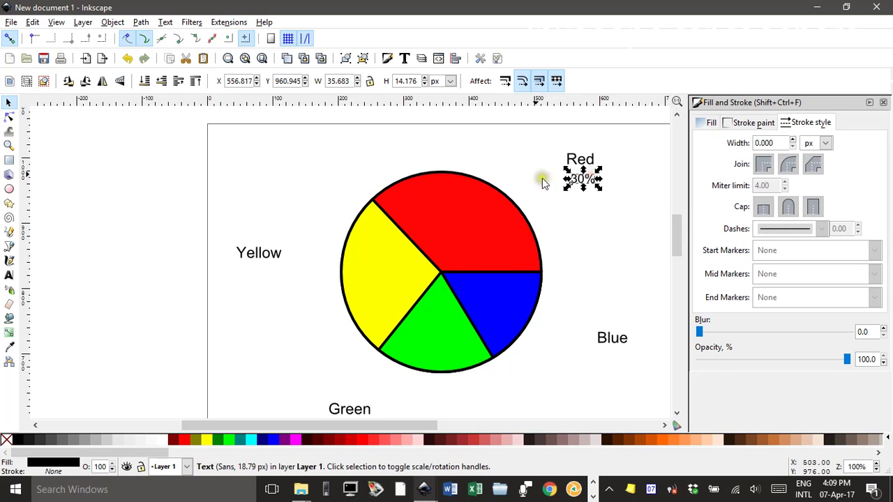
click(622, 240)
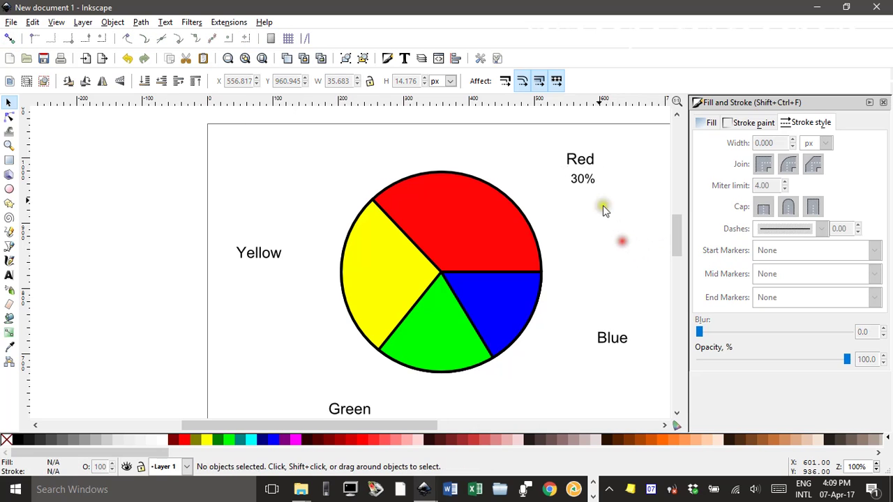
drag(588, 180, 590, 177)
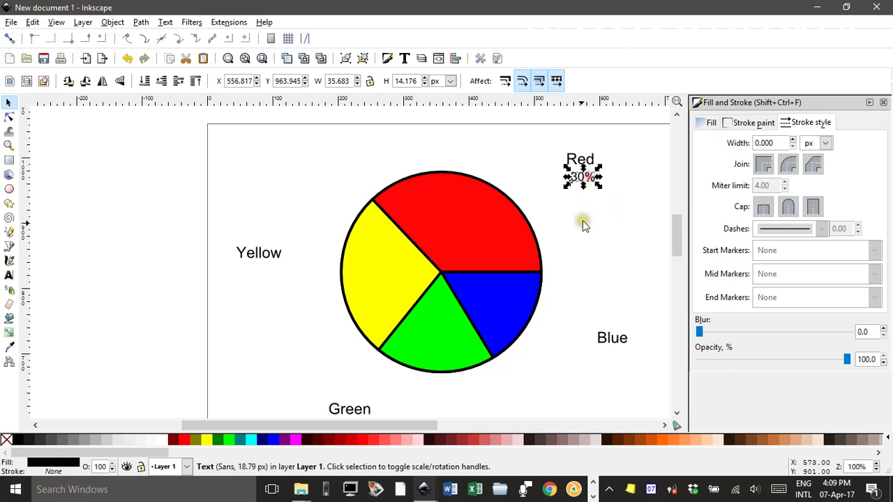
click(582, 222)
- Paste three copies of the 30% label for Blue, Yellow and Green
click(592, 179)
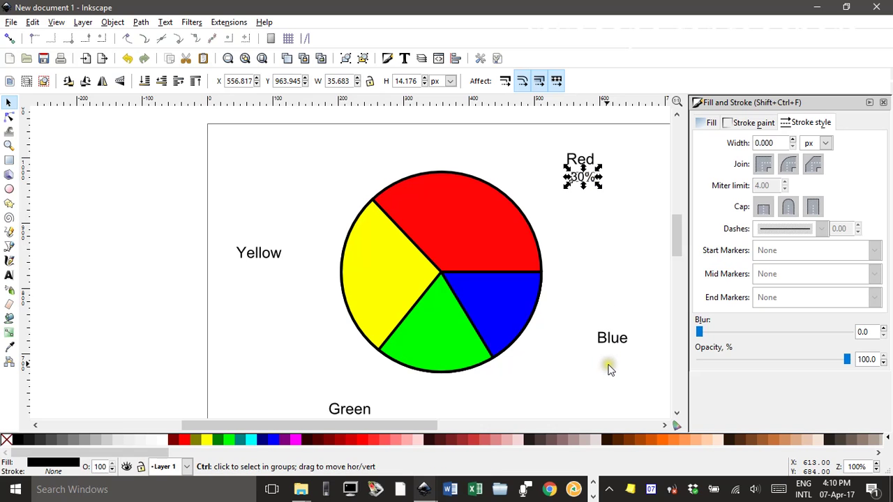
key(ctrl+v)
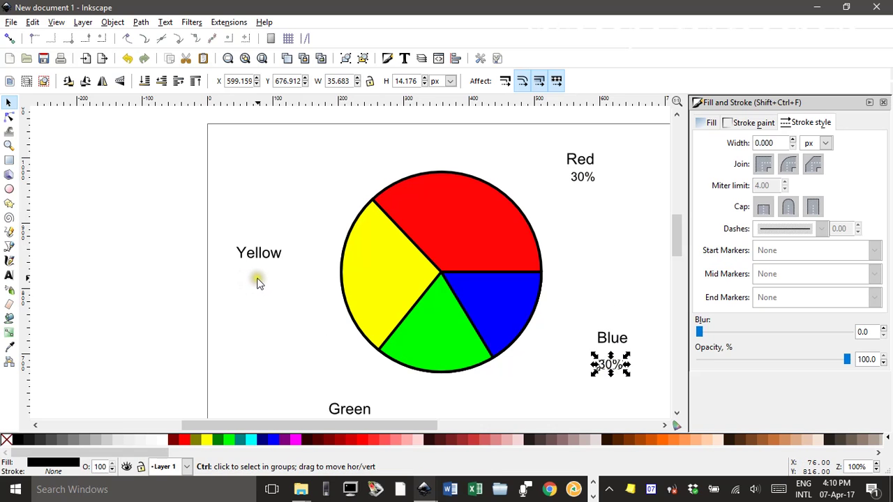
key(ctrl+v)
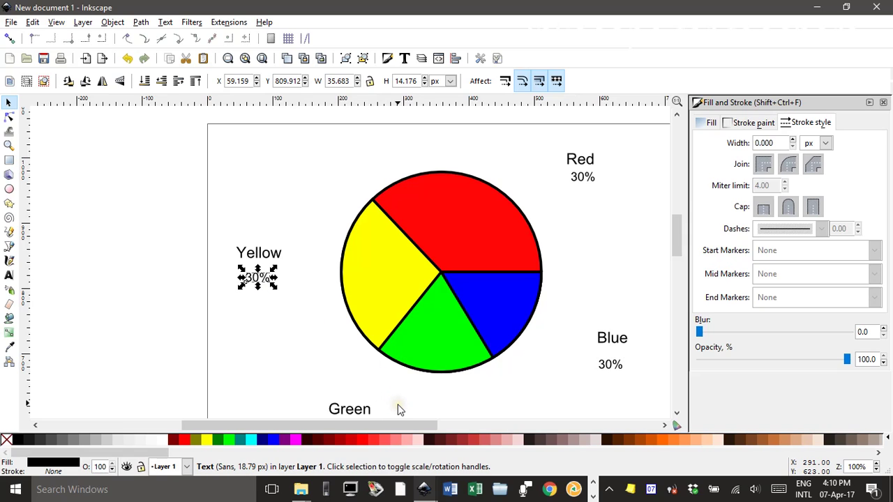
scroll(398, 408, down, 1)
key(ctrl+v)
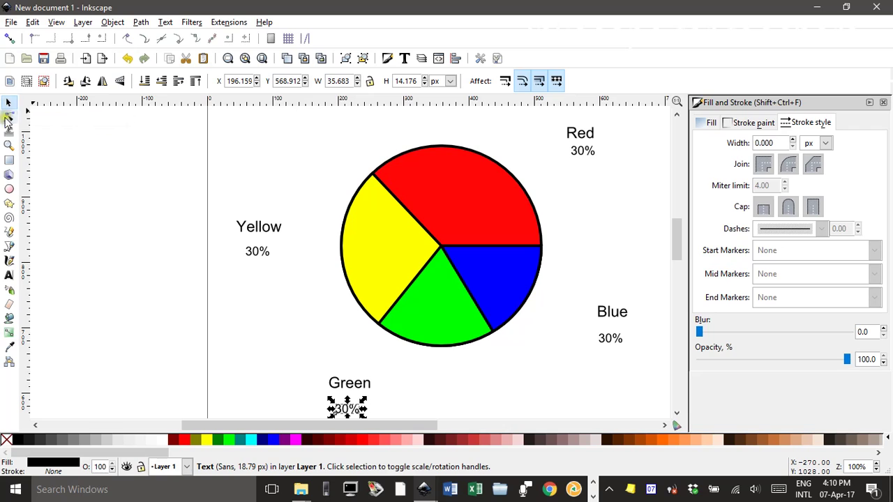
- Change the copied percentages to 15% for Blue, 27% for Yellow and 28% for Green
click(9, 275)
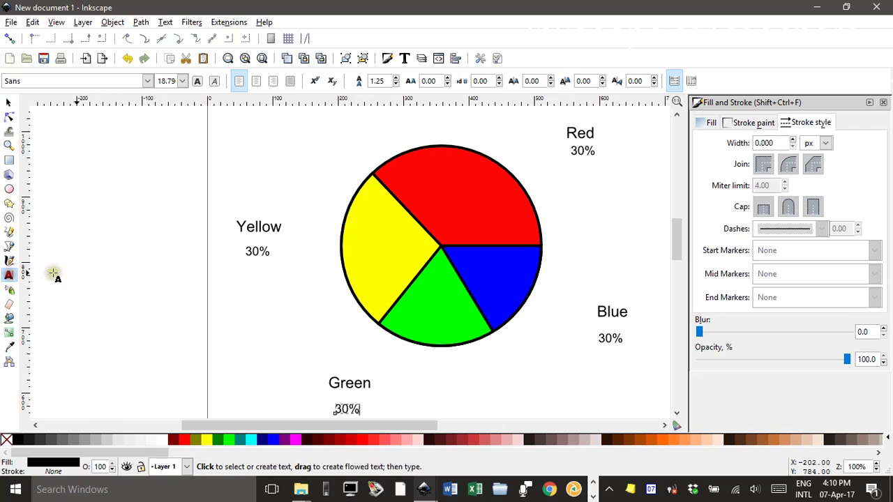
double_click(599, 339)
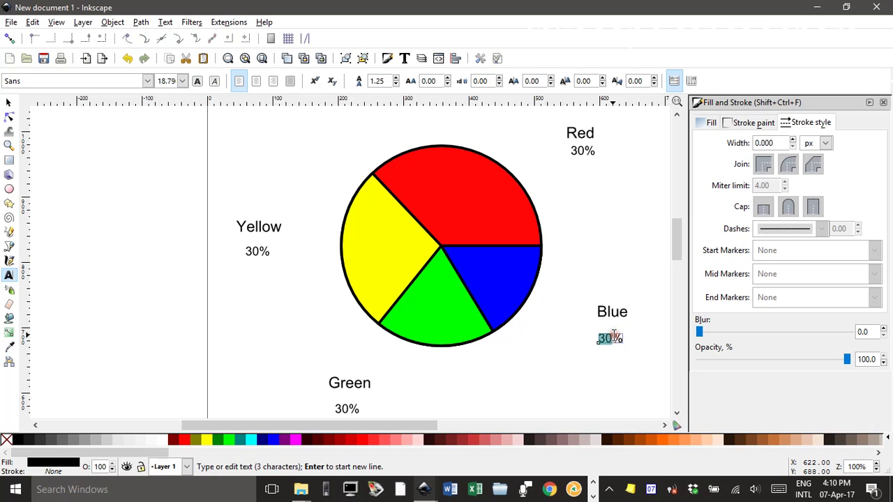
text(15)
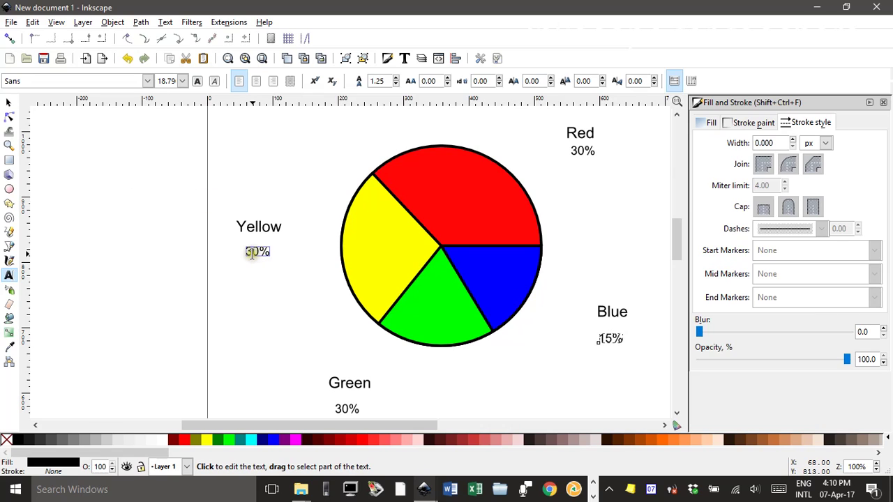
drag(244, 251, 258, 250)
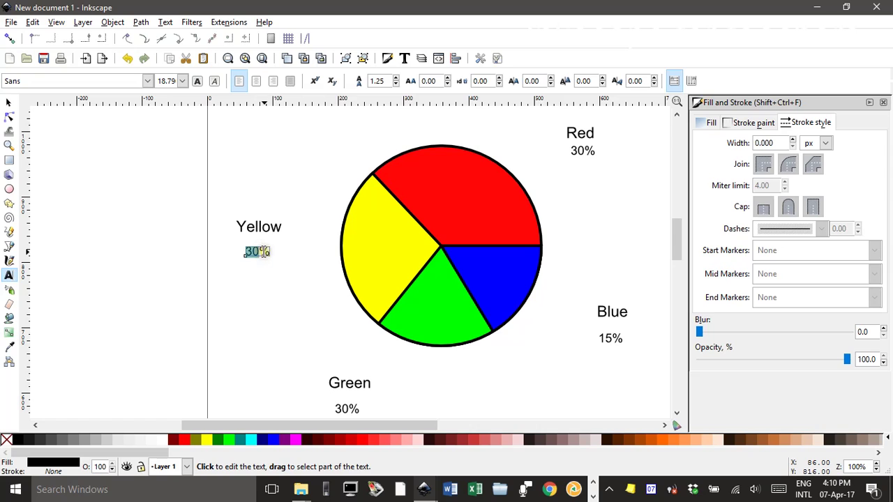
text(27)
click(9, 103)
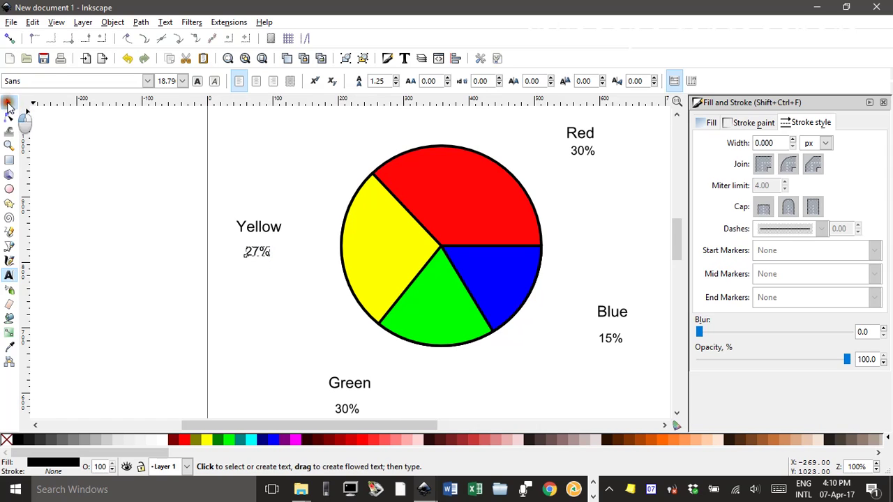
click(257, 179)
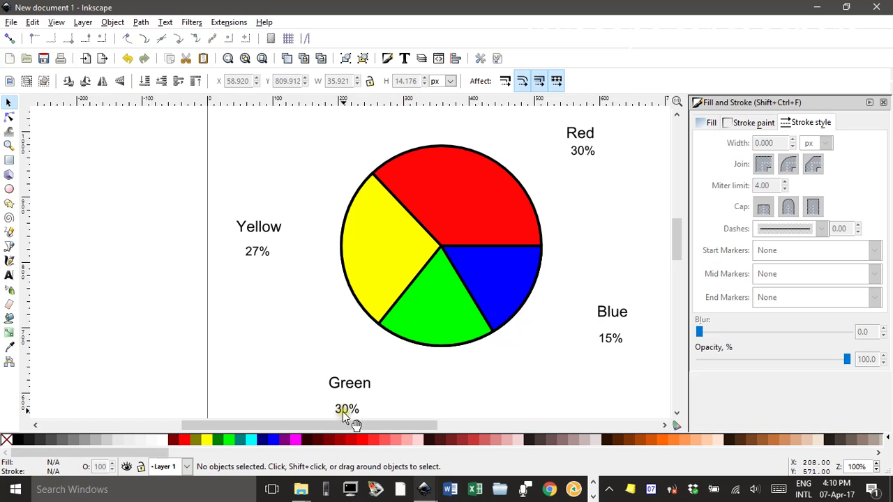
key(t)
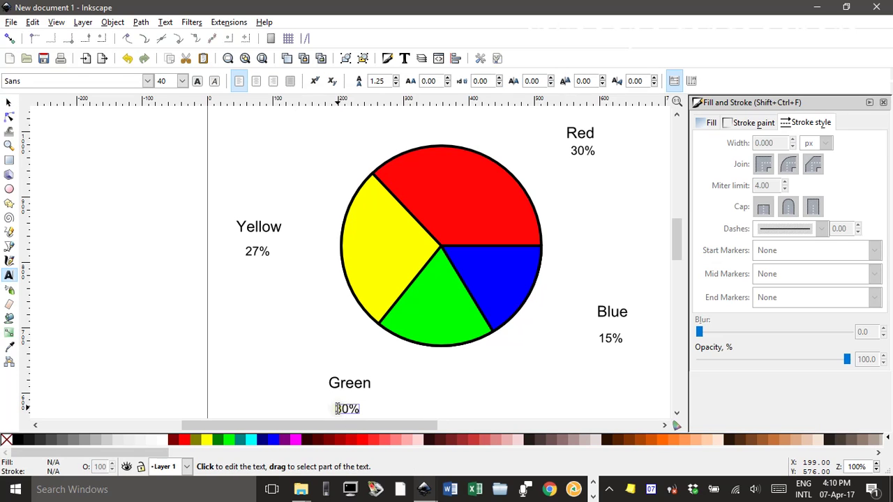
double_click(346, 409)
text(28)
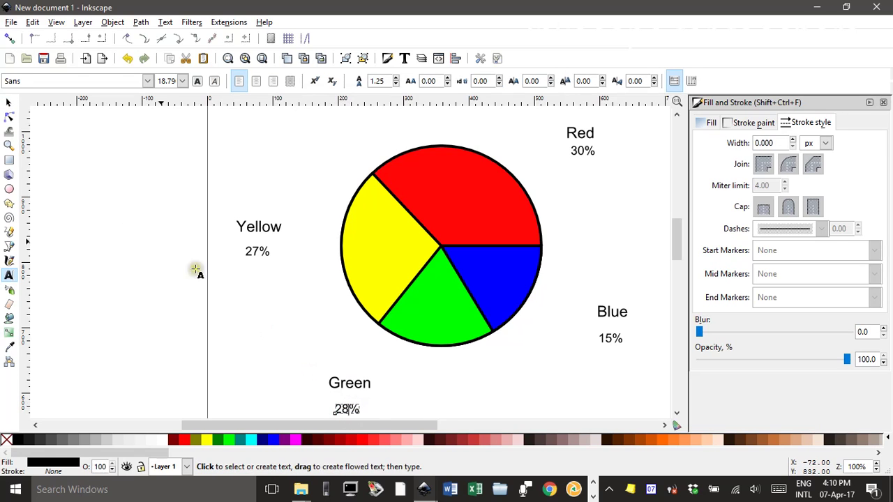
click(9, 103)
- Move the 28% and 15% labels up beneath Green and Blue
click(219, 163)
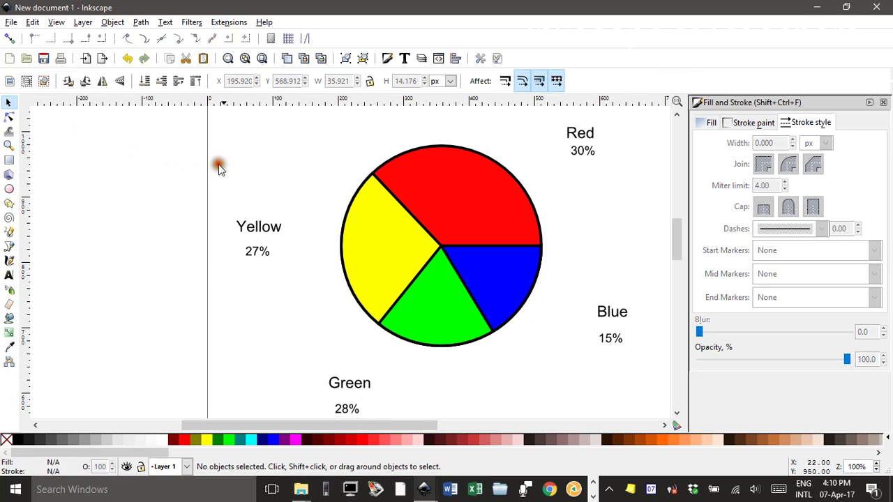
click(258, 248)
click(299, 299)
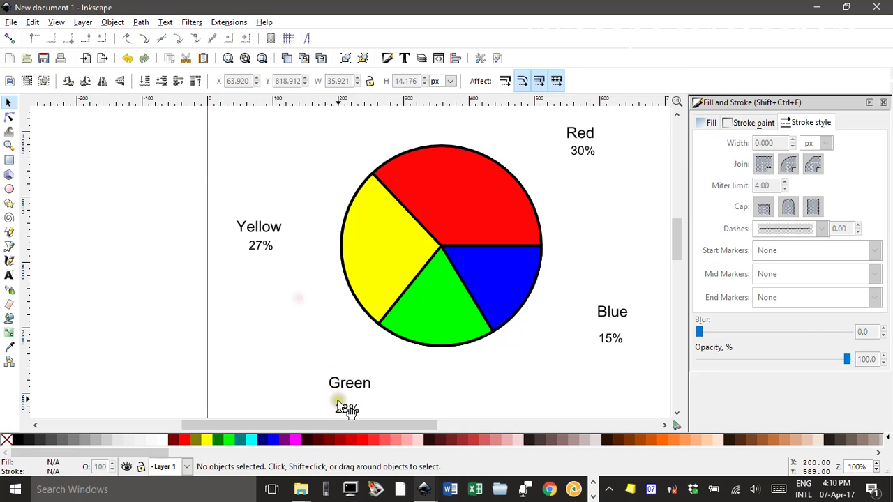
drag(347, 409, 352, 398)
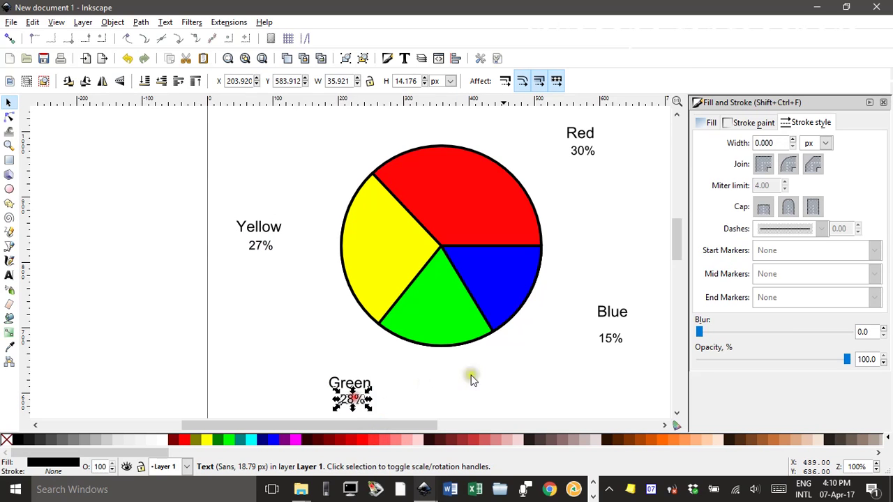
click(582, 351)
drag(609, 340, 614, 331)
- Draw straight leader lines from the Yellow and Red labels into their sectors
click(608, 240)
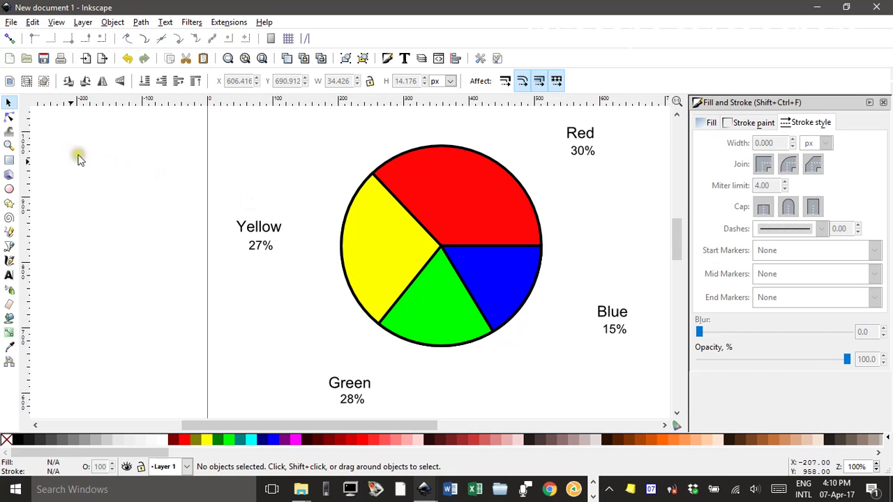
click(10, 246)
click(292, 229)
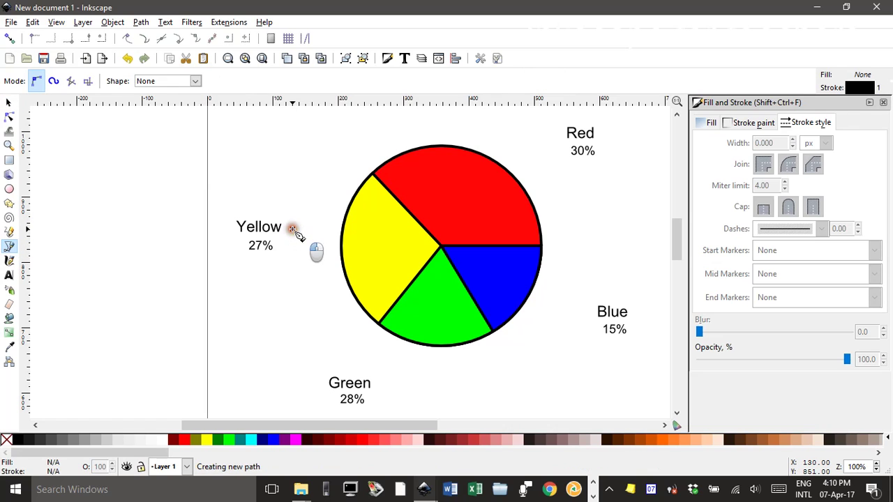
click(375, 249)
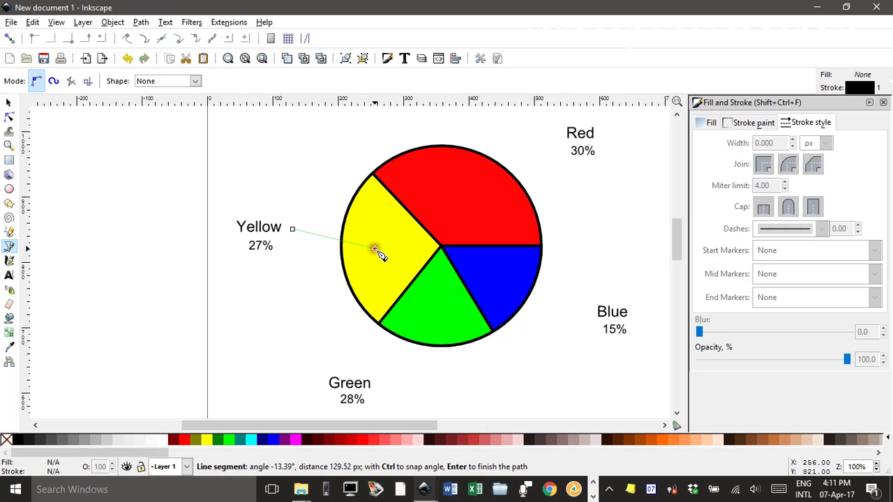
right_click(375, 250)
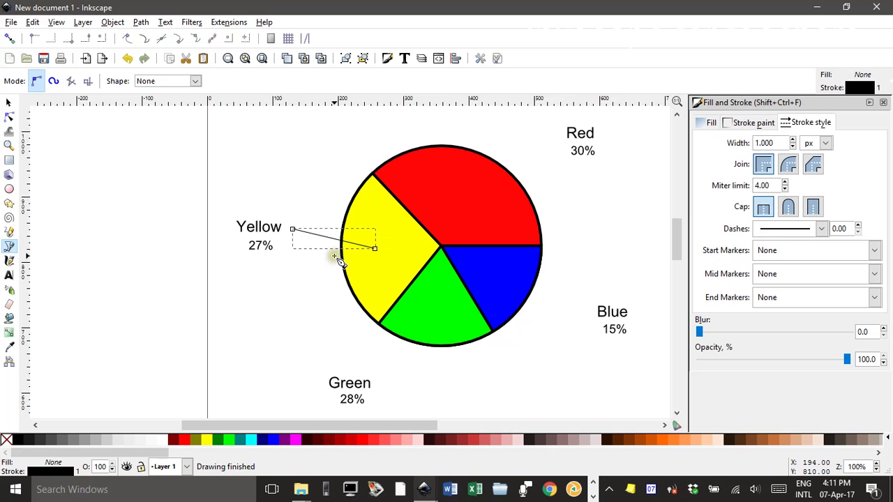
click(556, 144)
click(471, 195)
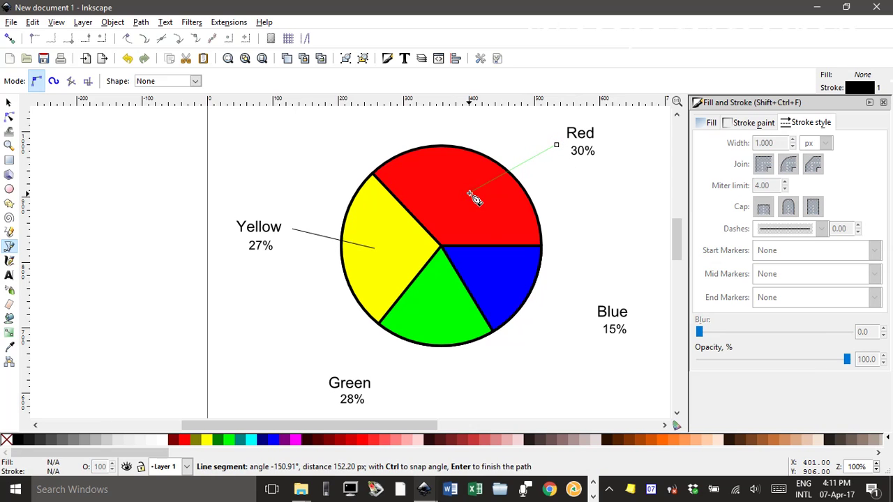
right_click(473, 198)
- Draw leader lines from the Blue and Green labels into their sectors
click(587, 314)
click(507, 283)
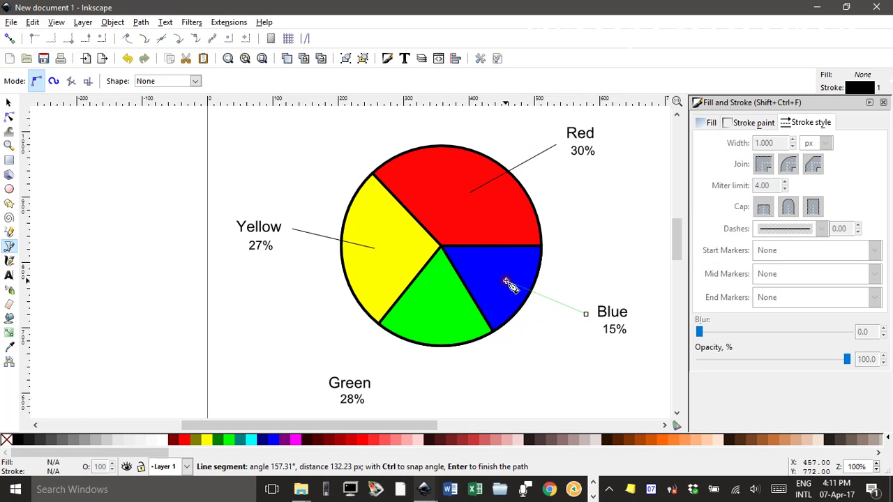
right_click(508, 284)
click(383, 379)
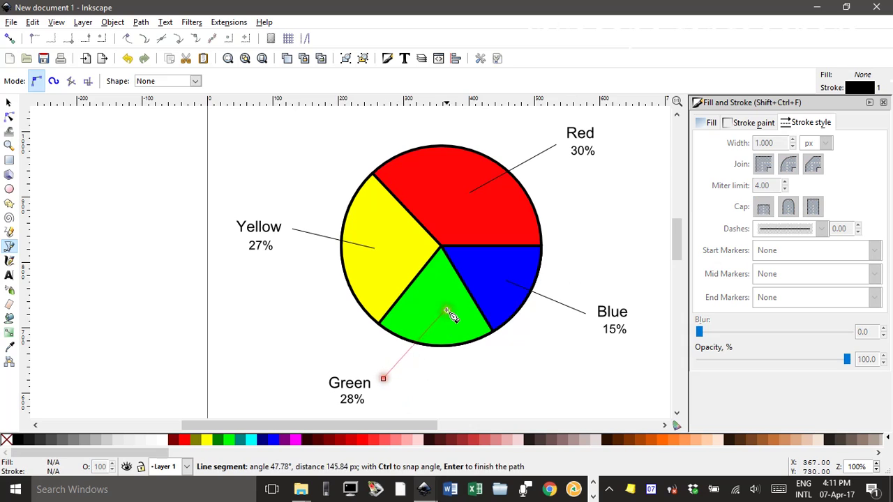
click(438, 311)
right_click(437, 312)
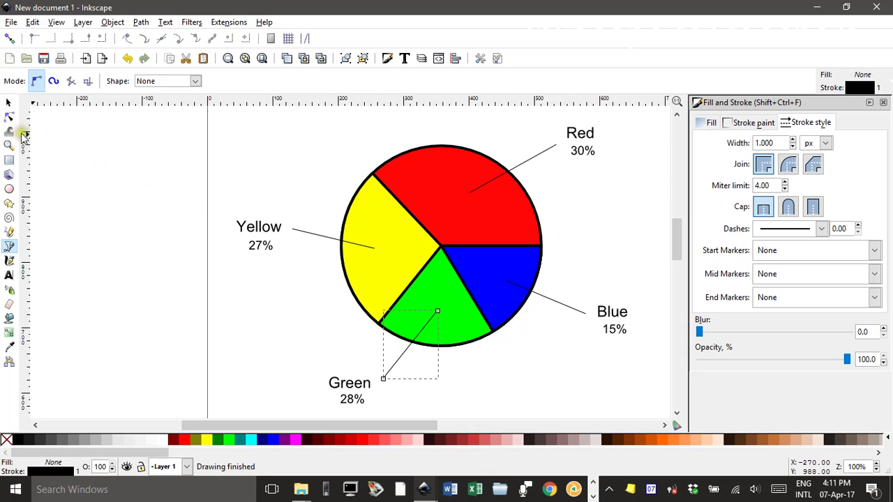
click(9, 102)
click(272, 149)
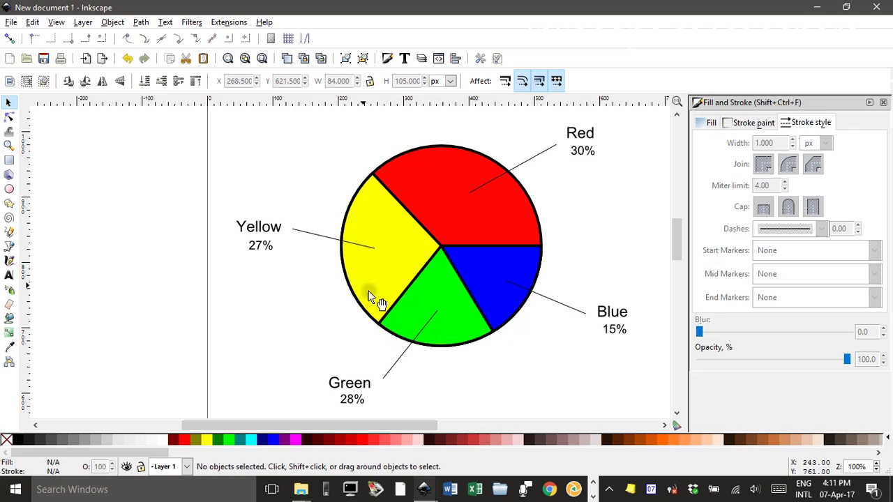
- Select all four leader lines and set their stroke width to 2 px
click(307, 232)
key(shift)
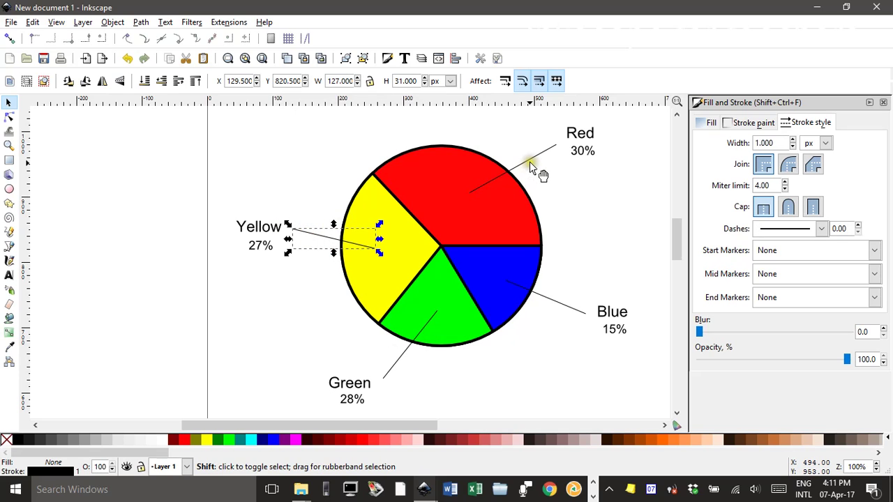
shift+click(531, 161)
shift+click(559, 304)
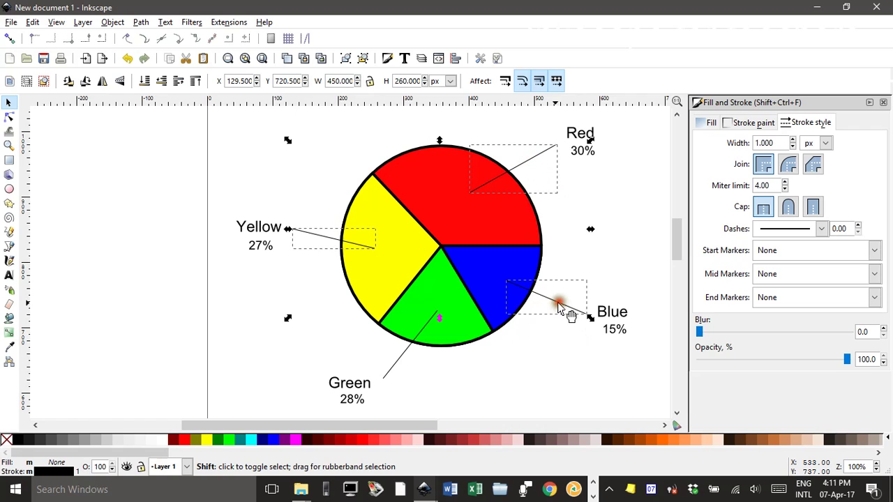
shift+click(398, 361)
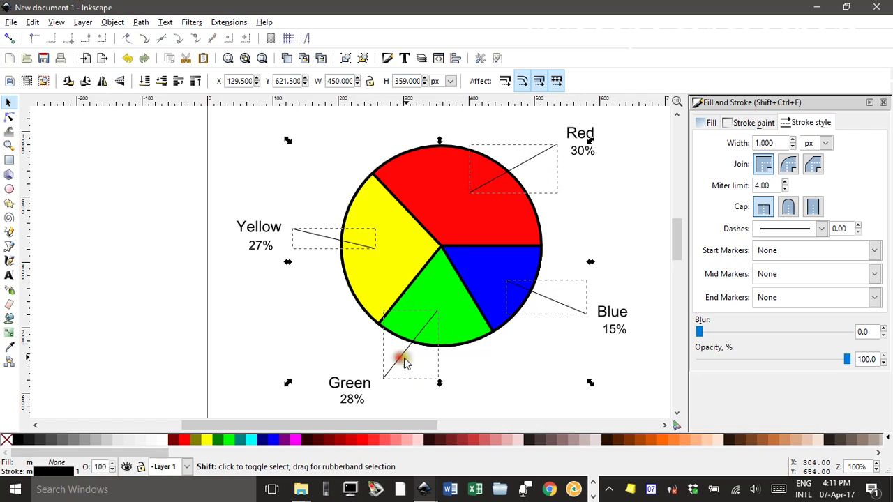
click(793, 141)
click(793, 141)
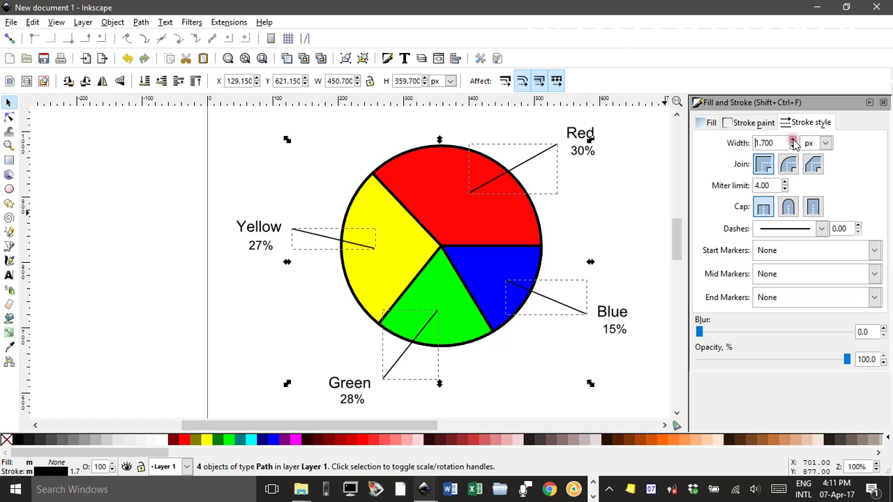
click(793, 141)
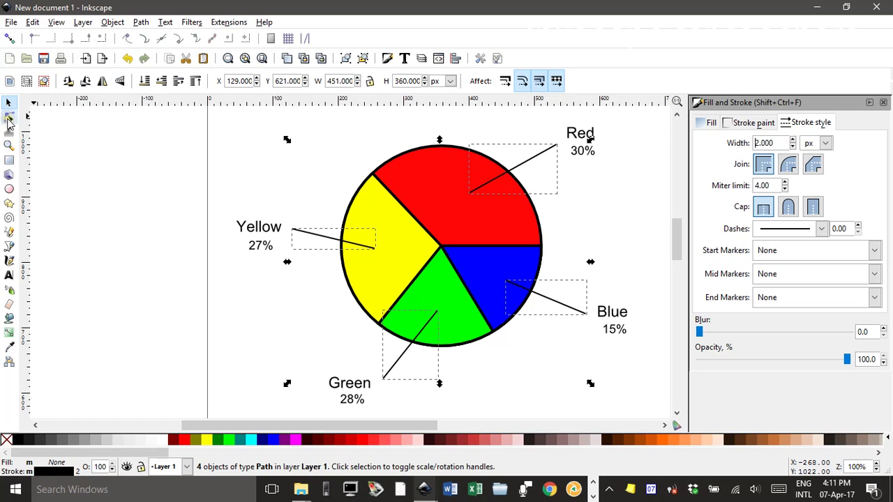
- With snapping on, move each line's inner node onto the pie's outer edge
click(9, 118)
drag(471, 192, 516, 163)
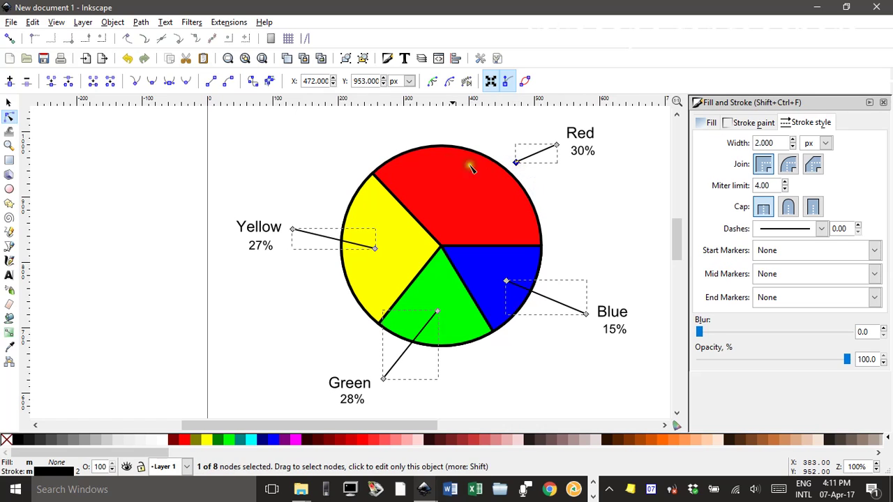
click(9, 38)
drag(517, 162, 528, 193)
drag(374, 247, 344, 237)
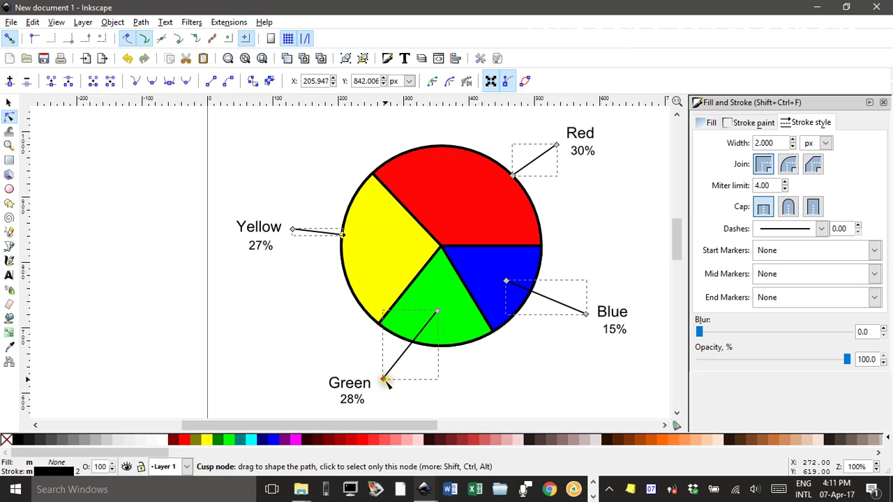
click(383, 378)
drag(437, 312, 411, 343)
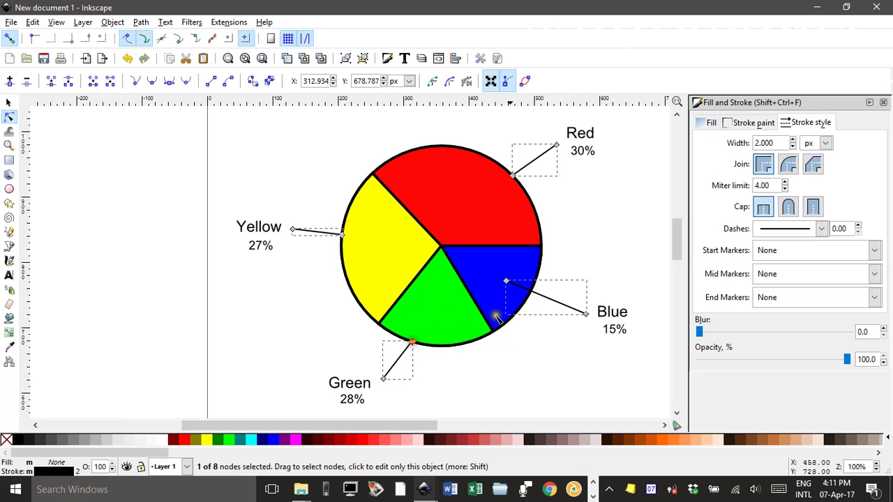
drag(506, 281, 530, 293)
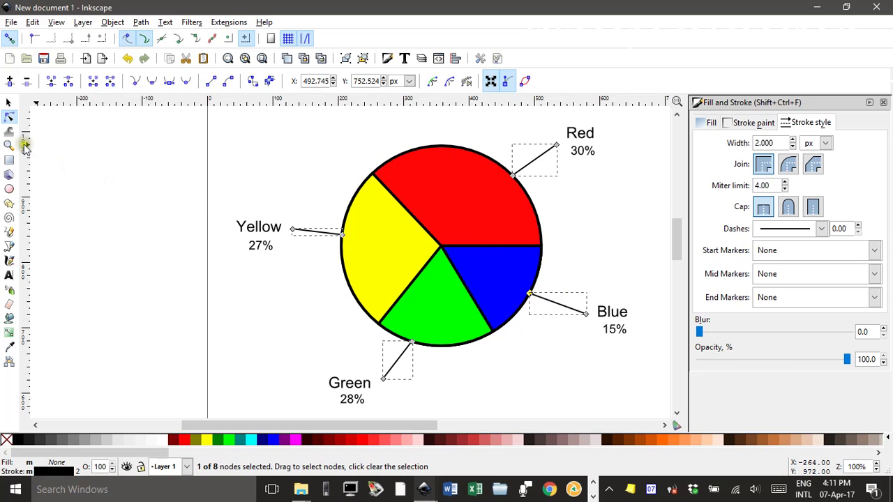
click(8, 103)
click(247, 165)
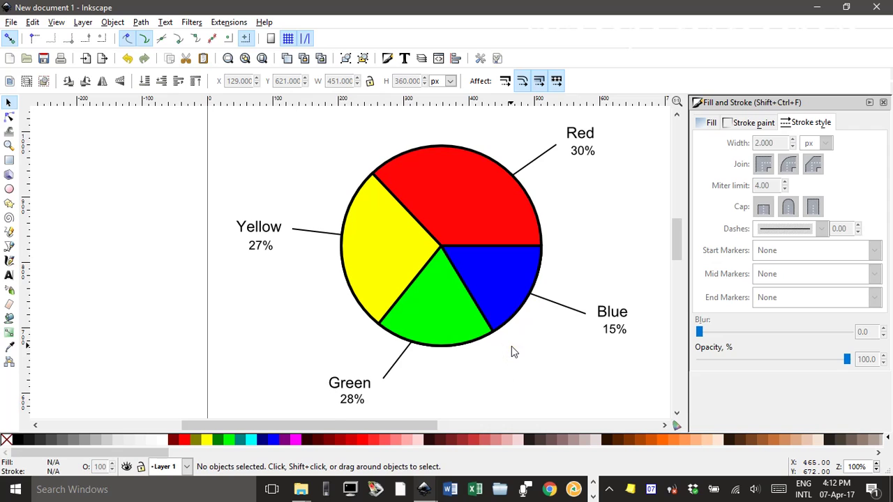
- Paste a copy of the Yellow label above the pie and enlarge it as a heading
scroll(511, 346, up, 1)
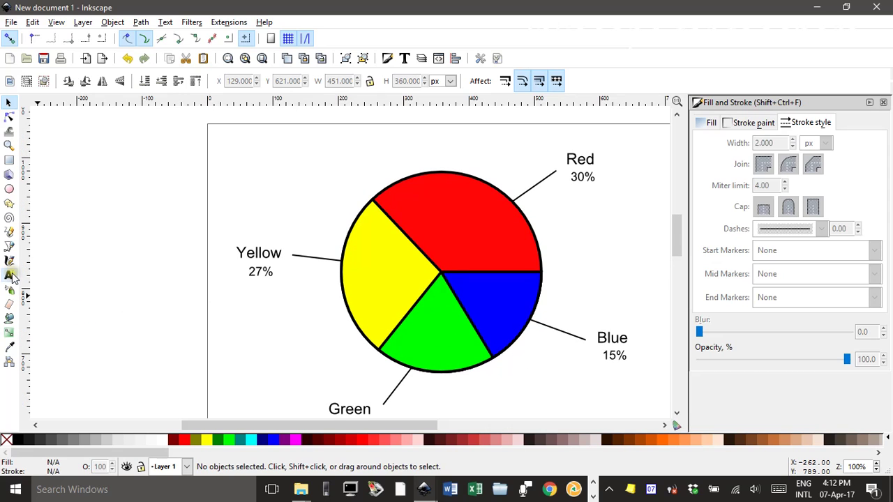
click(265, 263)
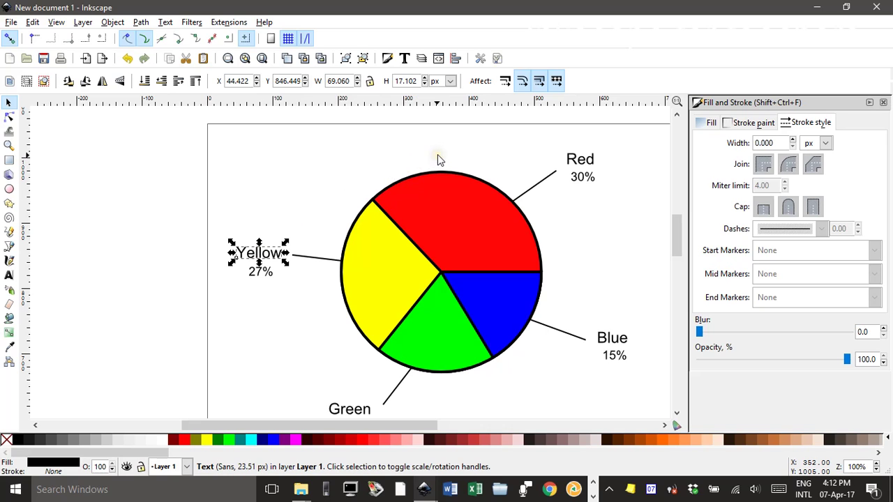
text(Yellow)
click(458, 144)
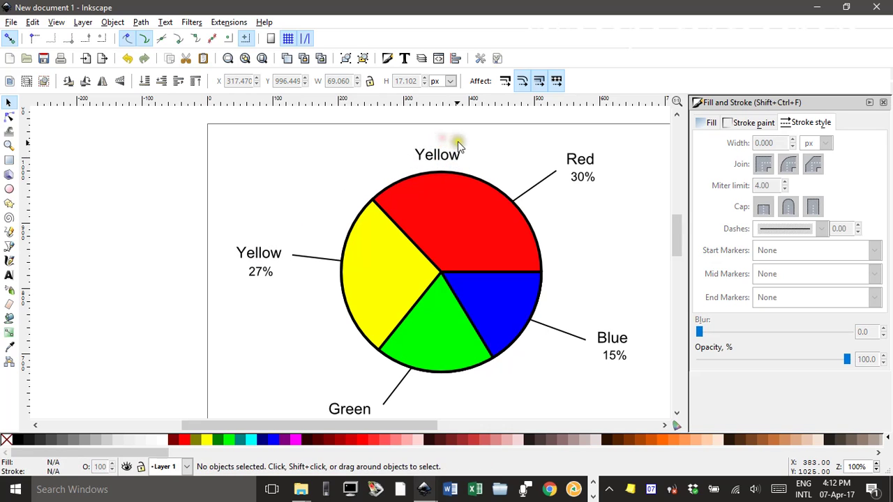
scroll(459, 143, up, 2)
scroll(458, 144, down, 1)
drag(439, 175, 442, 114)
click(526, 135)
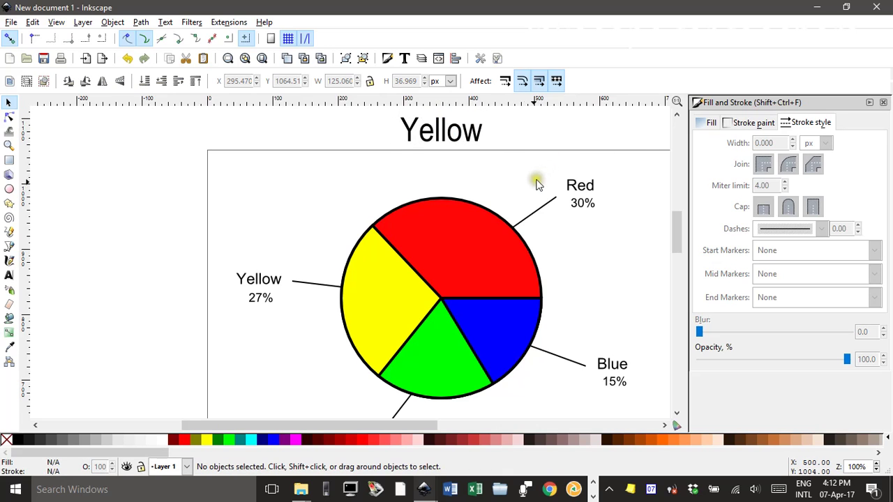
- Group all 16 chart objects with Ctrl+G, then shift the group and heading down
scroll(535, 204, down, 3)
scroll(530, 202, up, 2)
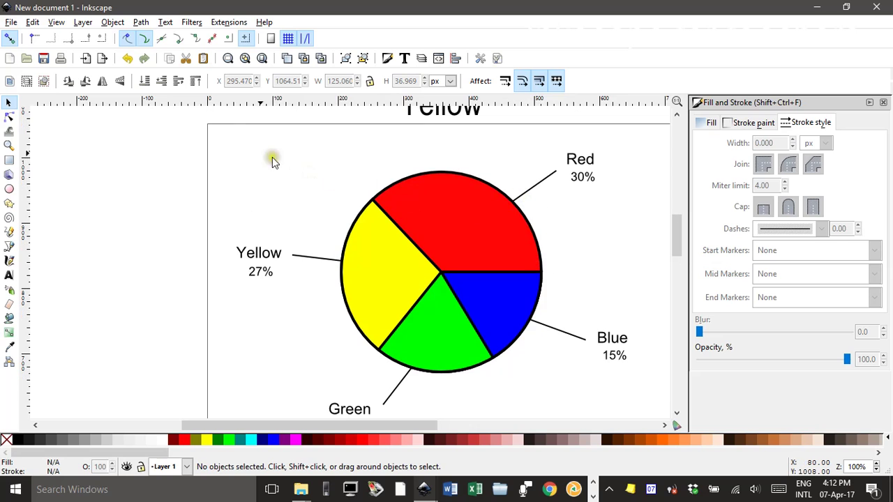
drag(197, 132, 657, 421)
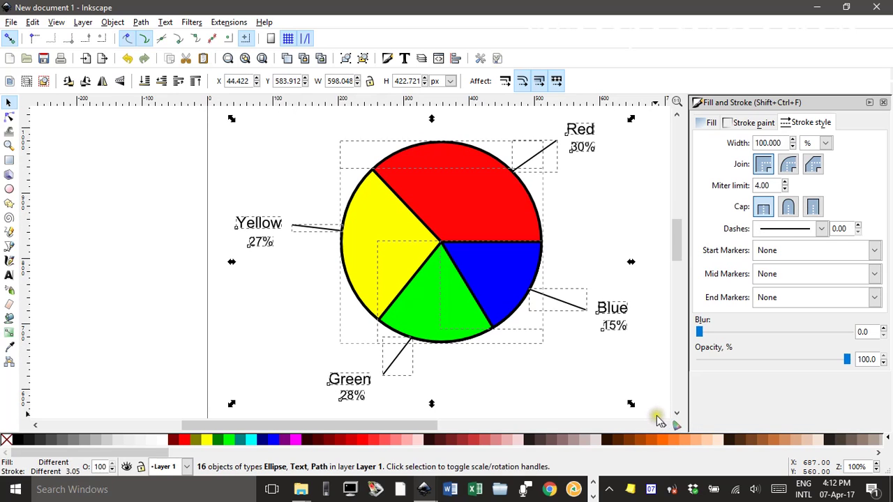
key(ctrl+g)
scroll(634, 398, up, 5)
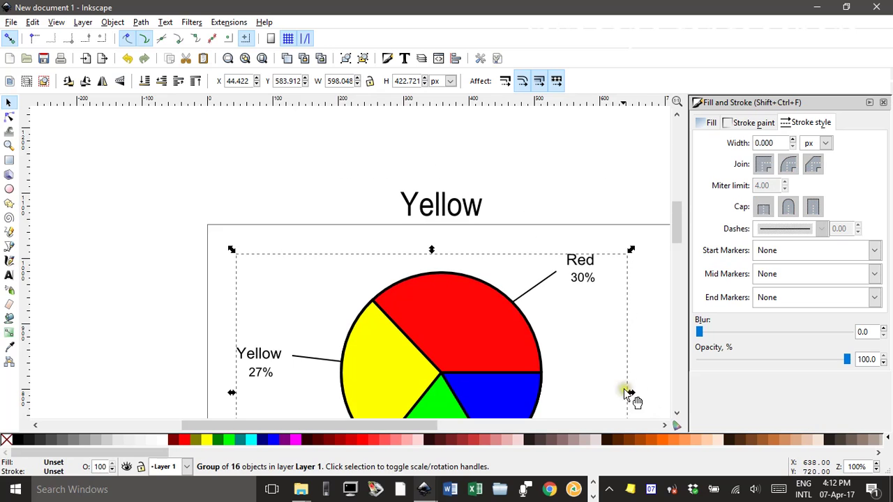
drag(481, 340, 497, 378)
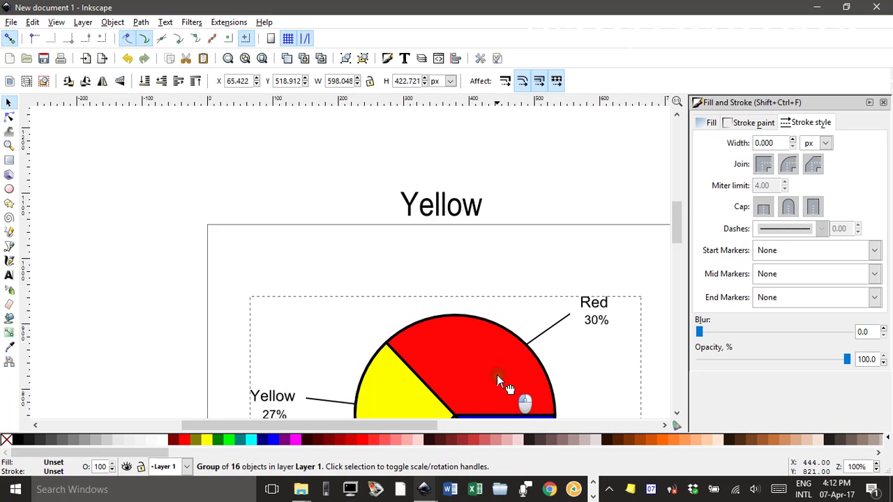
click(504, 178)
drag(456, 205, 471, 261)
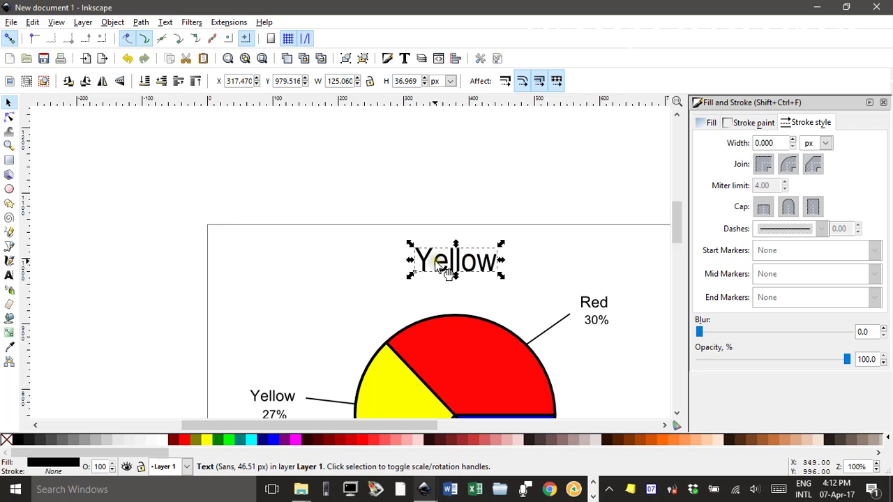
- Change the heading to 'Graph title', centre it over the pie, and zoom out
double_click(433, 274)
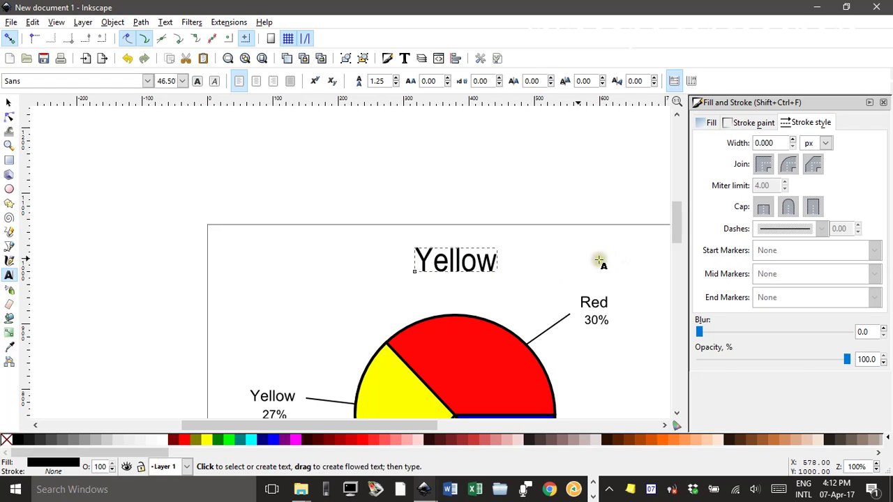
drag(416, 257, 492, 256)
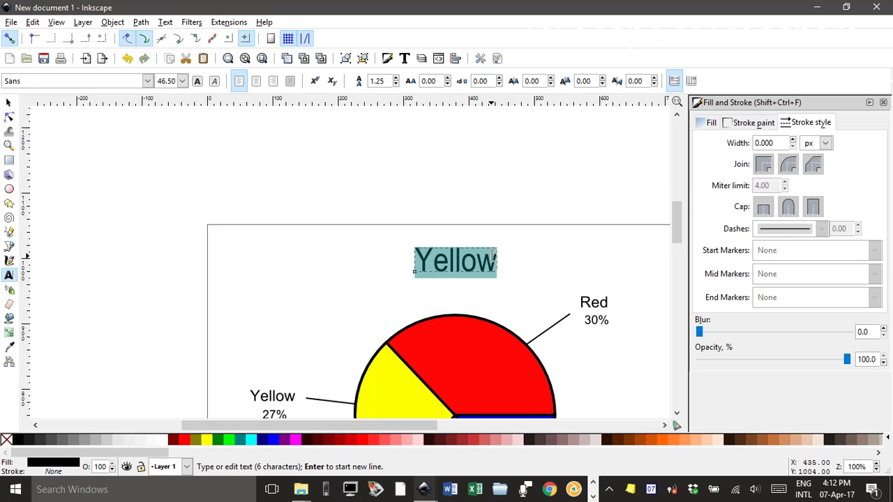
text(Graph tit)
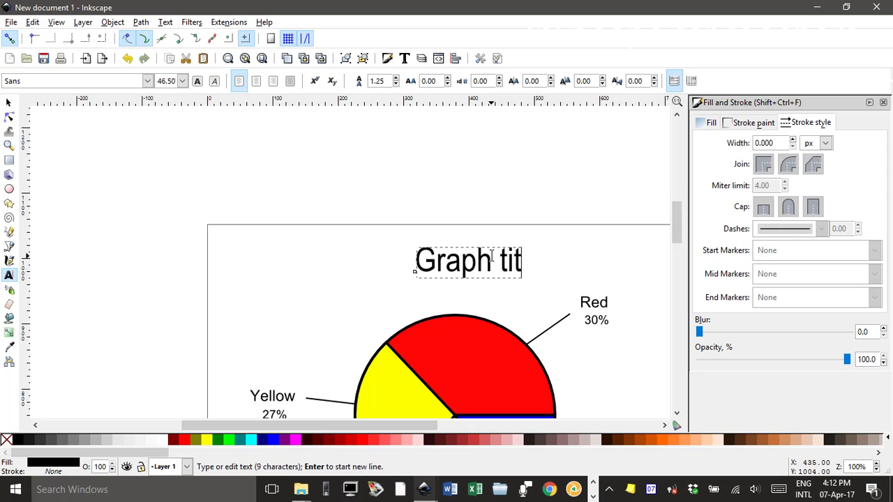
text(le)
click(9, 103)
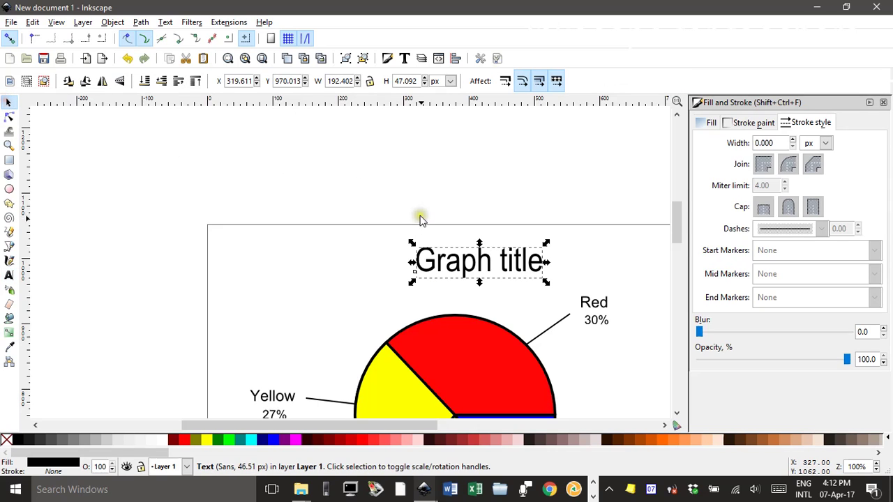
drag(474, 256, 444, 254)
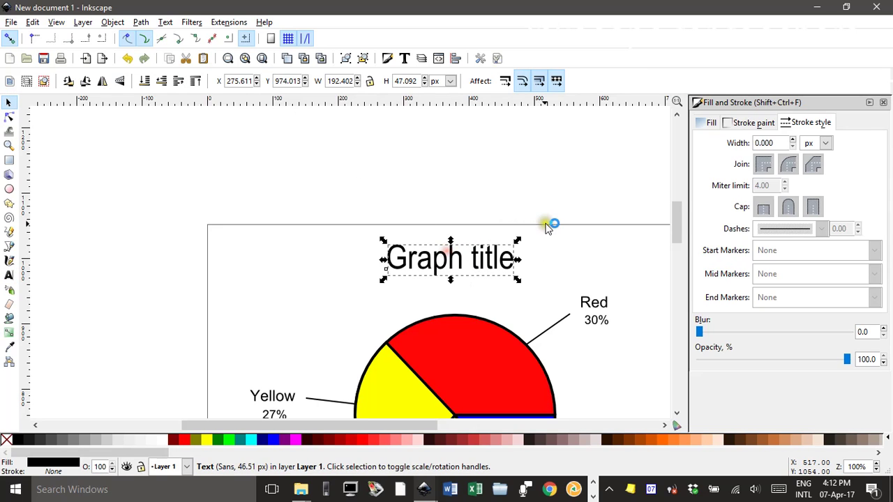
click(515, 194)
scroll(517, 194, down, 5)
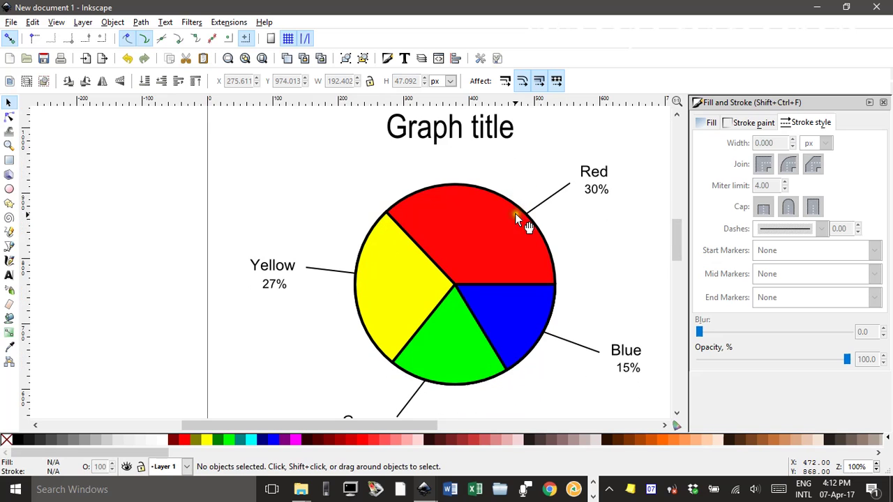
ctrl+scroll(566, 256, down, 1)
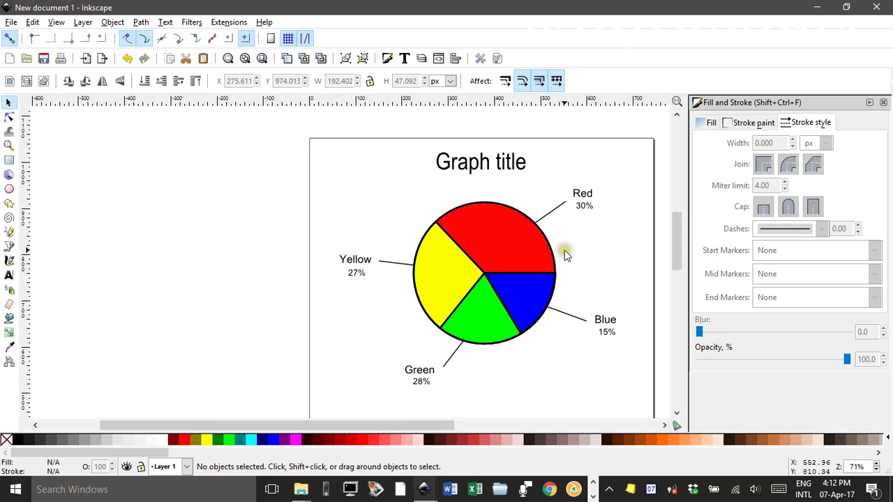
drag(567, 256, 470, 228)
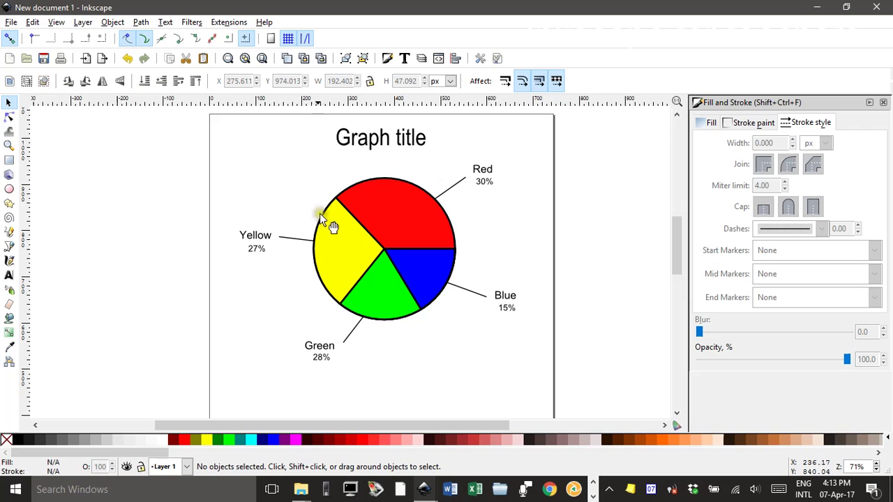
- Duplicate the pie's circle, make it black, blur it to 11.3 and send it behind the slices
click(388, 209)
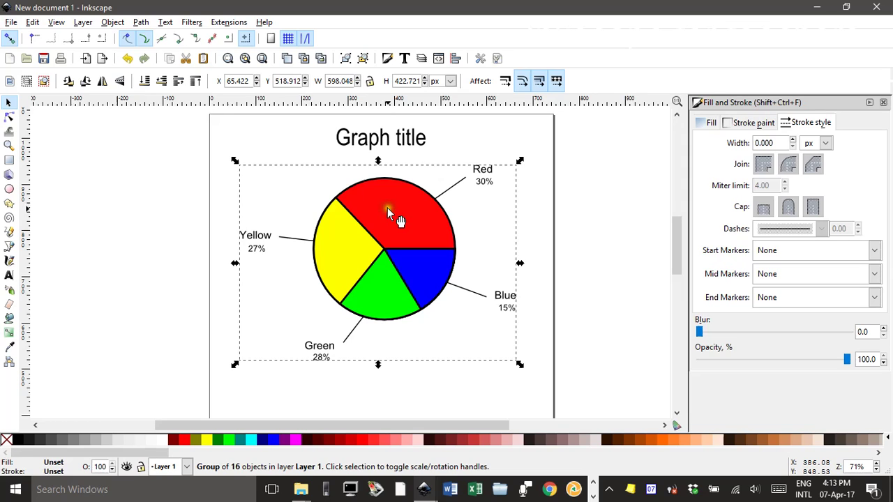
ctrl+click(391, 218)
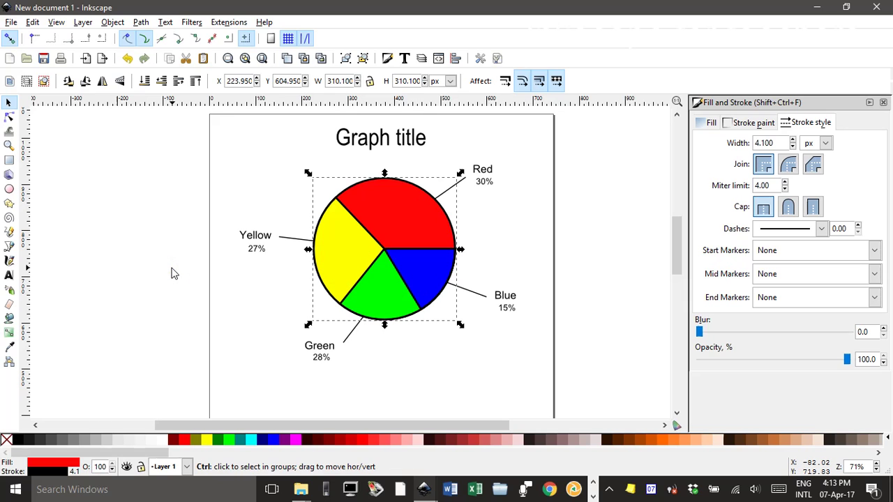
key(ctrl+z)
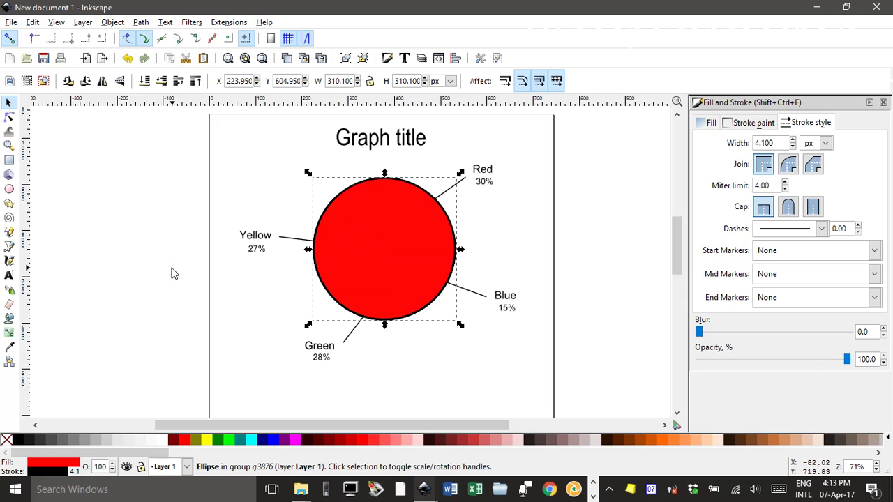
click(18, 440)
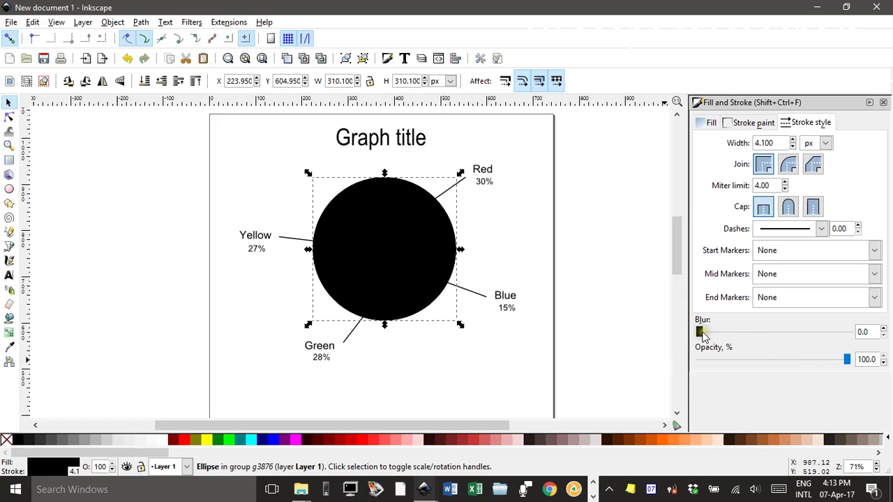
drag(700, 332, 716, 332)
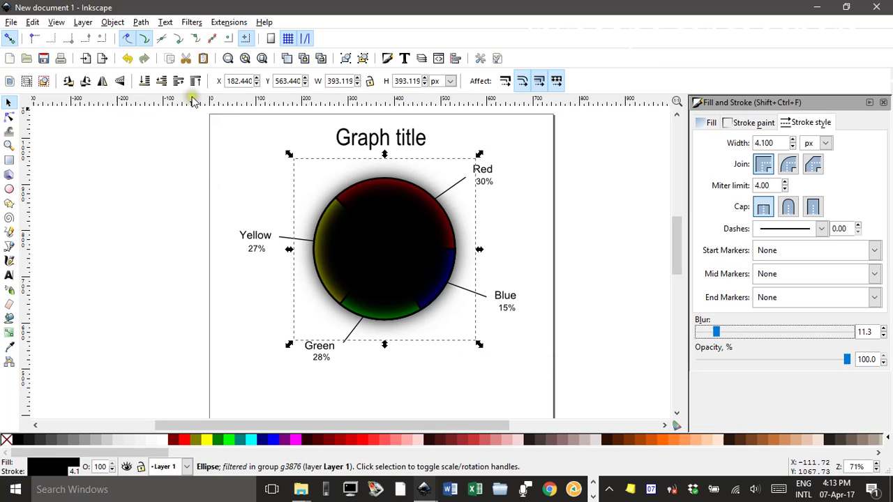
click(145, 81)
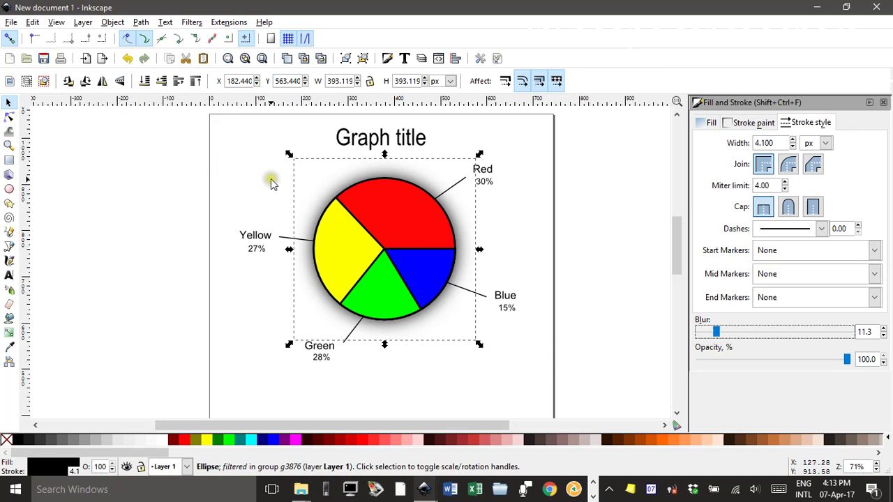
click(229, 183)
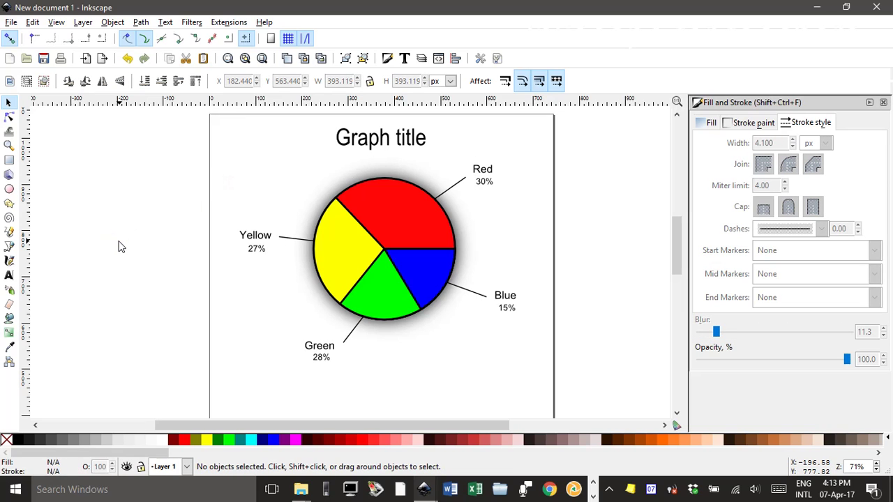